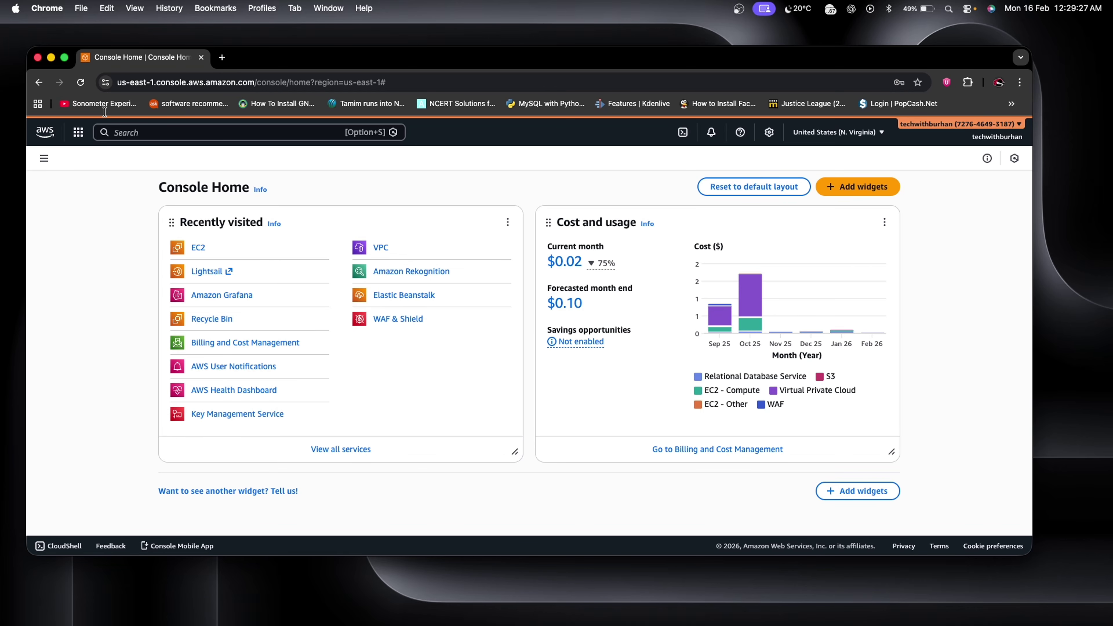
Search for the EC2 service, open its dashboard and go to the Spot Requests page
{"action": "left_click", "coordinate": [64, 58]}
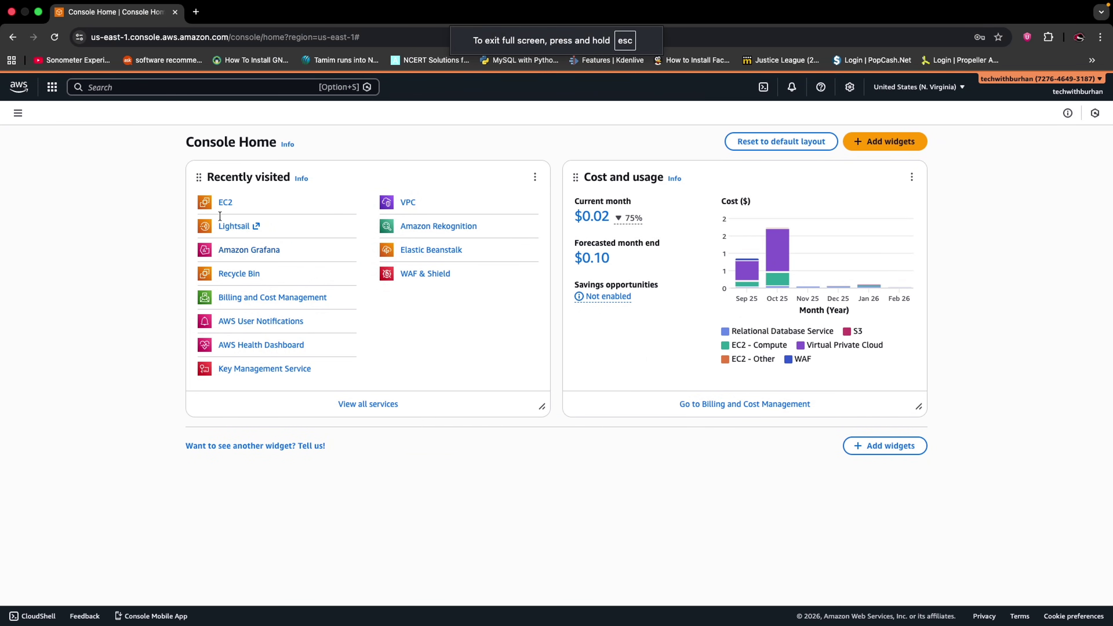
{"action": "left_click", "coordinate": [108, 87]}
{"action": "type", "text": "ec2"}
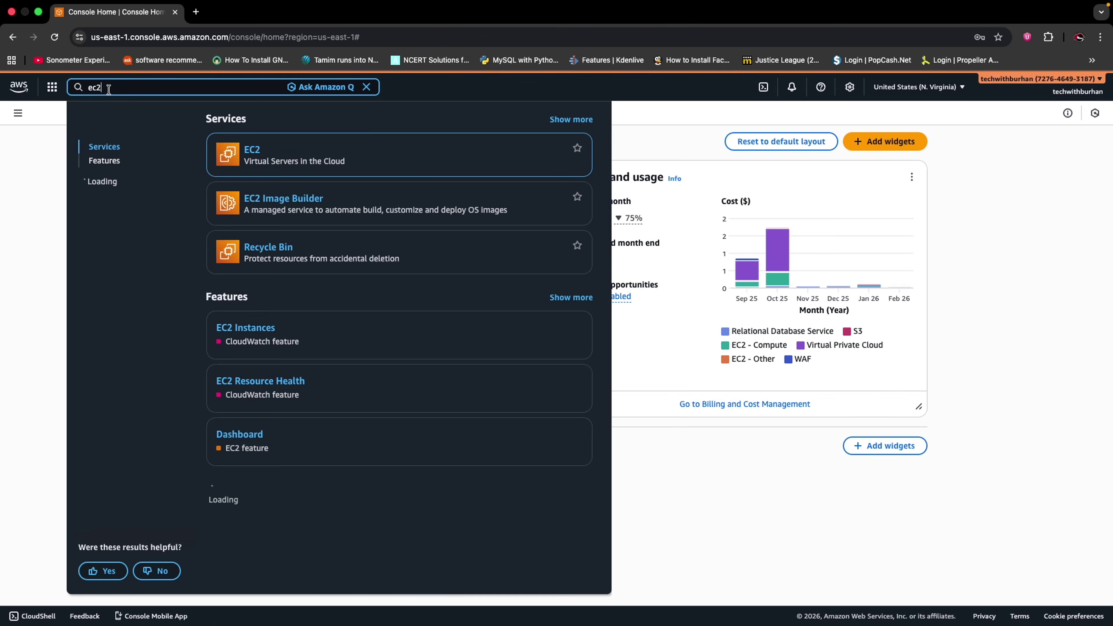
{"action": "left_click", "coordinate": [251, 150]}
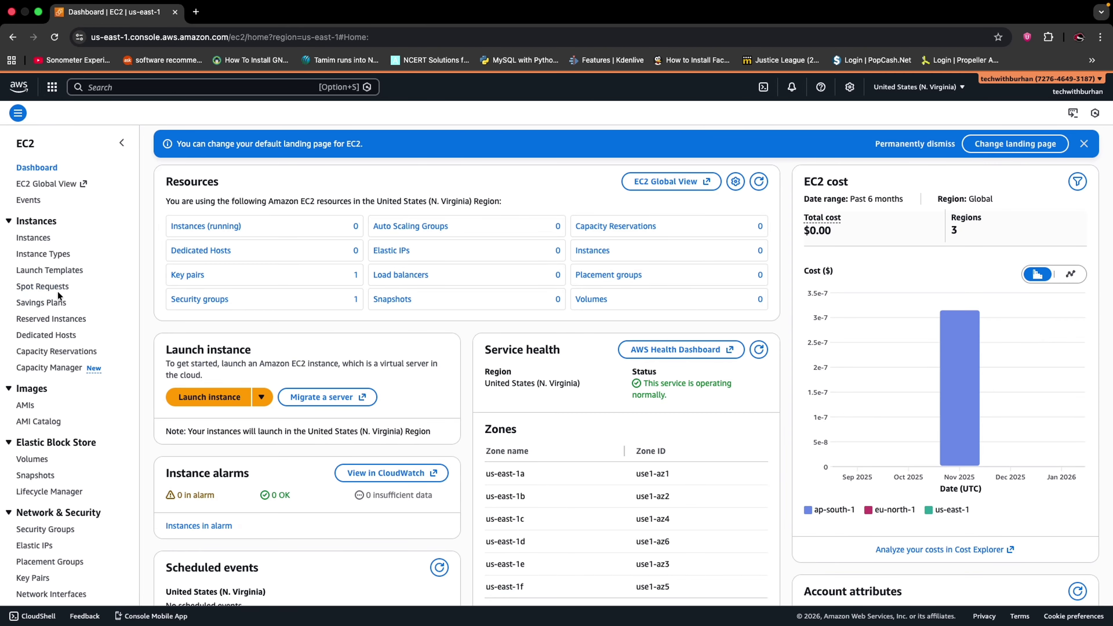
{"action": "left_click", "coordinate": [22, 293]}
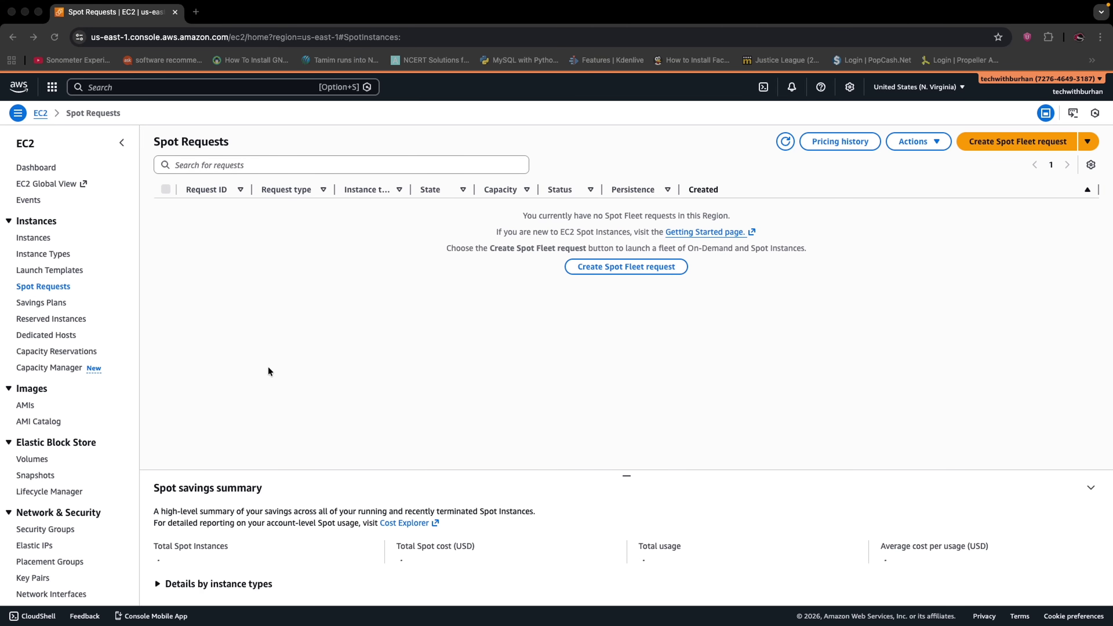
Open the Spot Instance pricing history, check the instance type and platform options, and set the date range to 3 months
{"action": "left_click", "coordinate": [838, 146]}
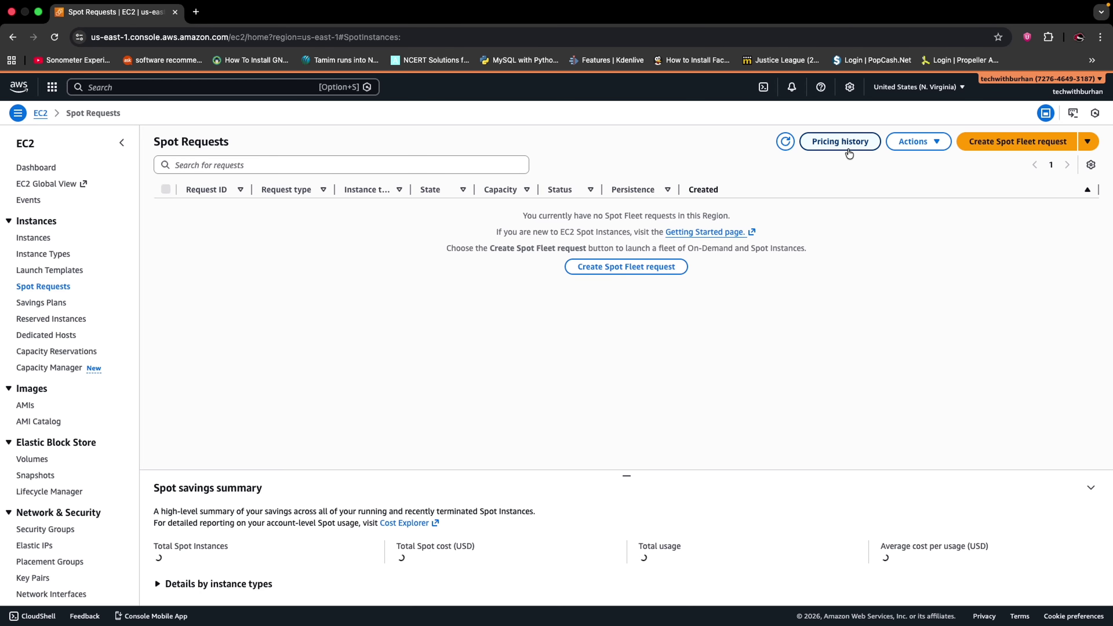
{"action": "left_click", "coordinate": [848, 151]}
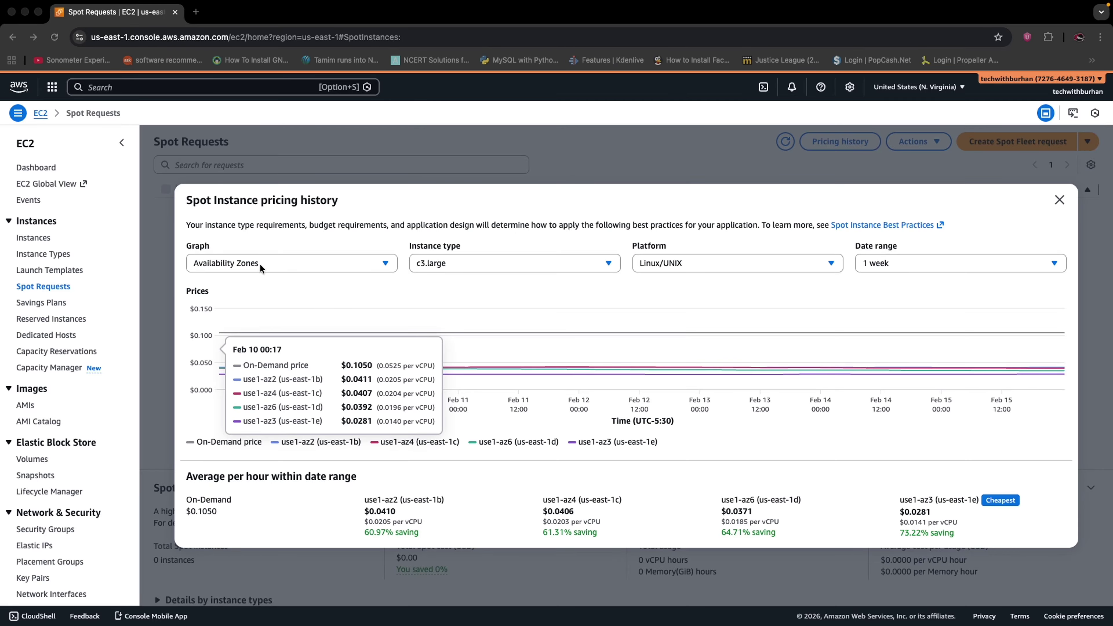
{"action": "left_click", "coordinate": [316, 265]}
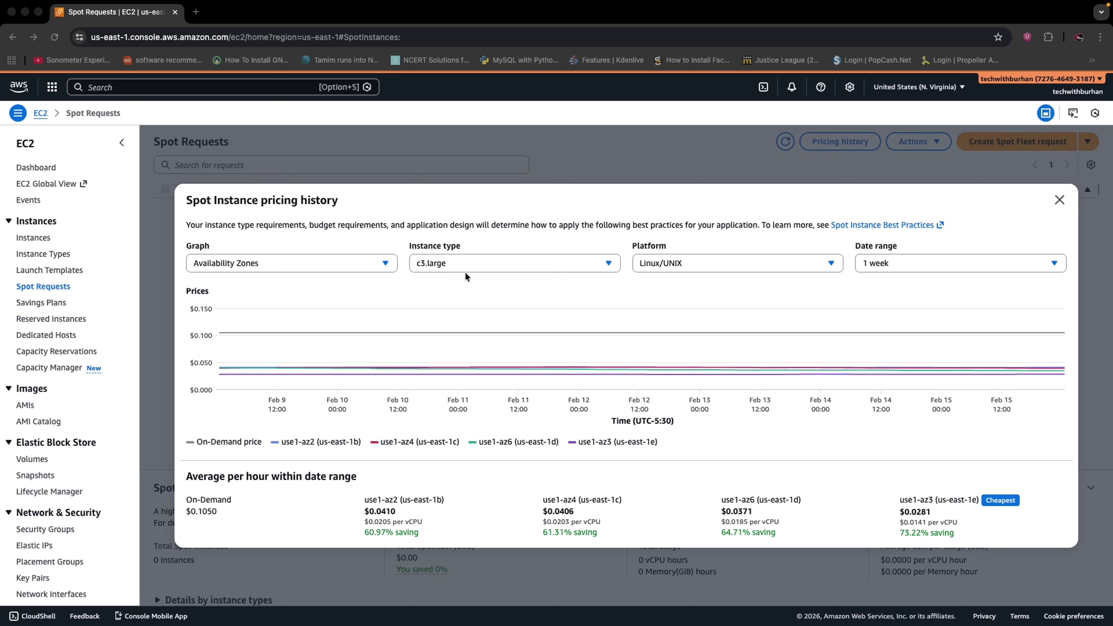
{"action": "left_click", "coordinate": [465, 262]}
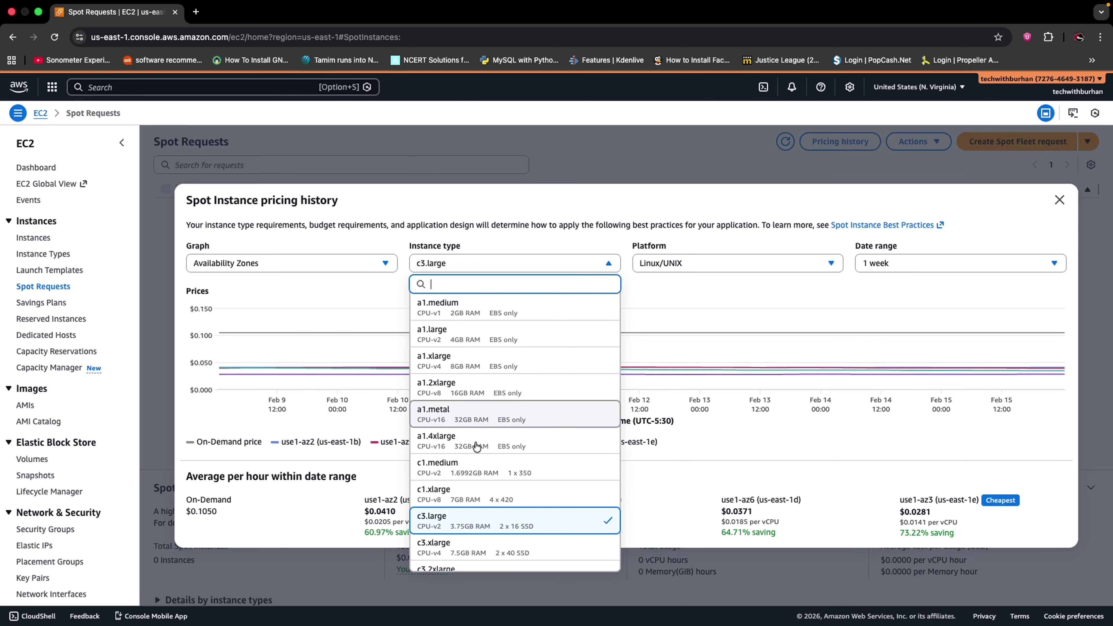
{"action": "scroll", "coordinate": [476, 446], "scroll_direction": "down", "scroll_amount": 1}
{"action": "left_click", "coordinate": [674, 267]}
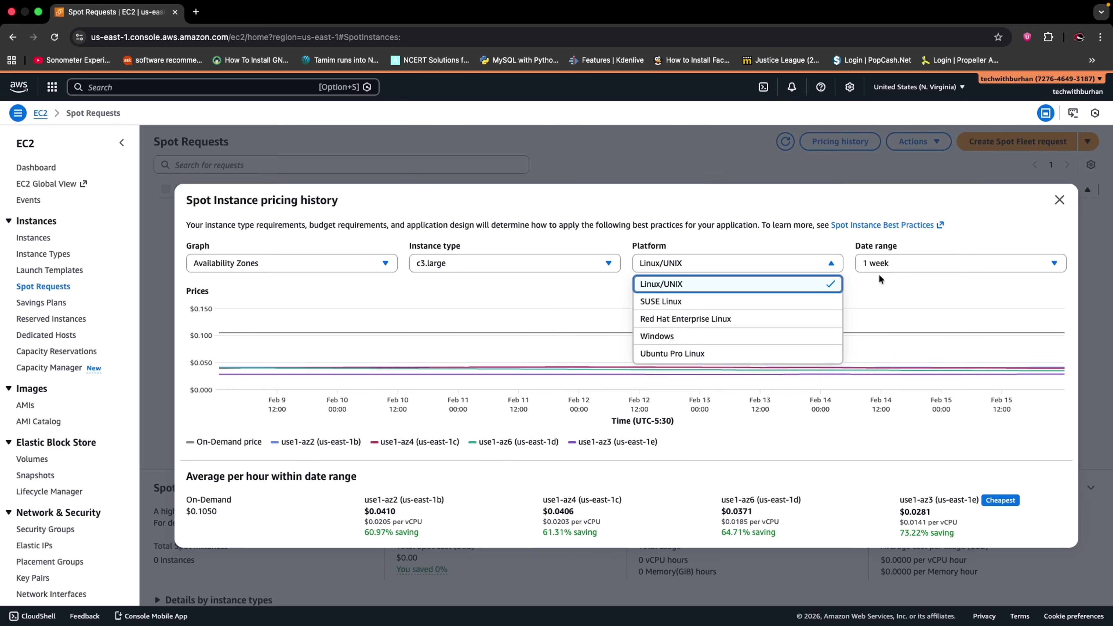
{"action": "left_click", "coordinate": [907, 265]}
{"action": "left_click", "coordinate": [881, 353]}
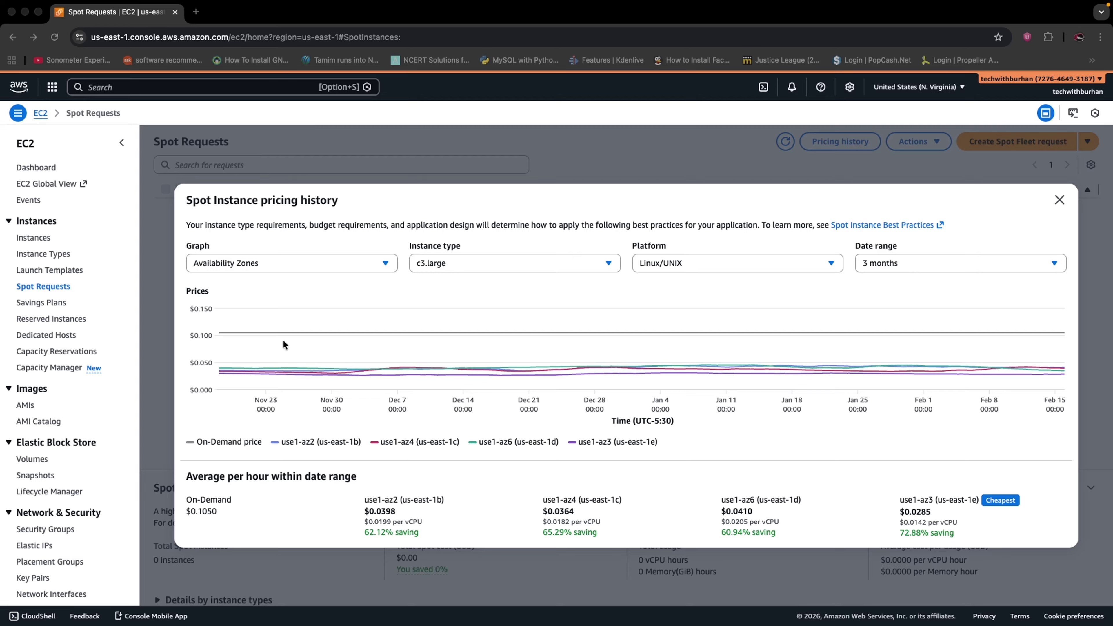
Compare the On-Demand price with the Spot prices of the Availability Zones on the pricing graph
{"action": "mouse_move", "coordinate": [225, 334]}
{"action": "left_click", "coordinate": [244, 331]}
{"action": "left_click", "coordinate": [258, 377]}
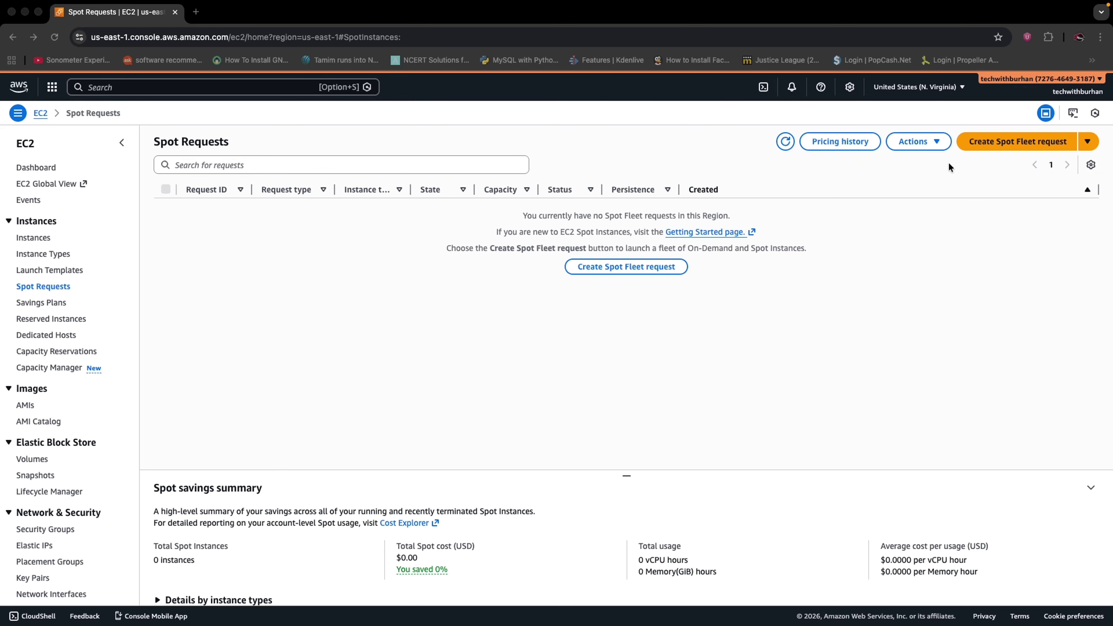
Start a Spot Fleet request, checking the launch template option before choosing to manually configure launch parameters
{"action": "left_click", "coordinate": [598, 271]}
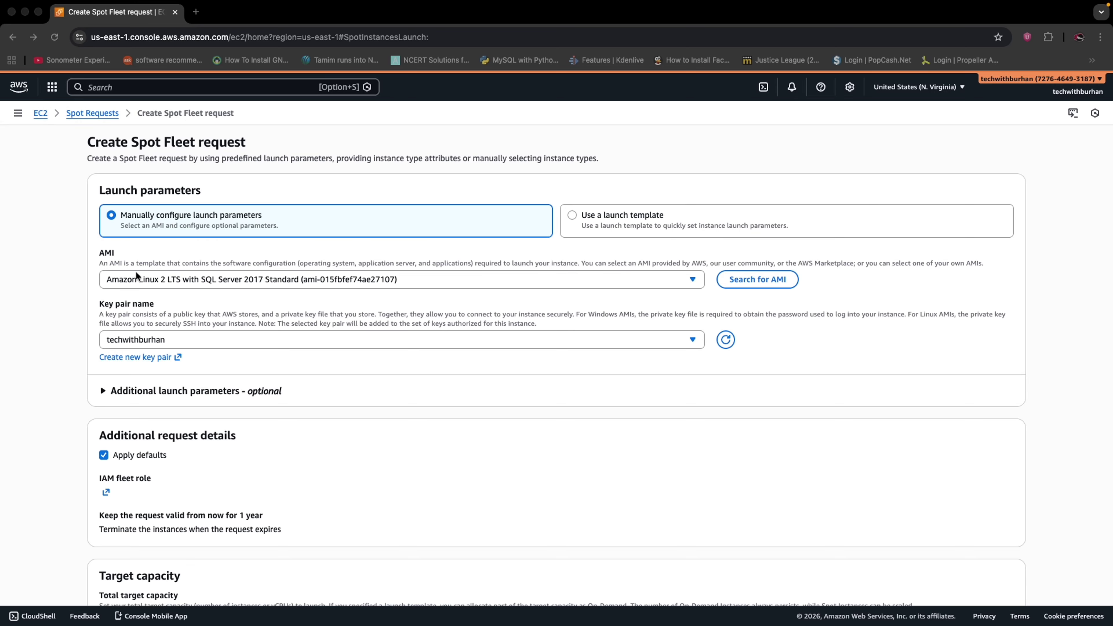
{"action": "left_click", "coordinate": [575, 216]}
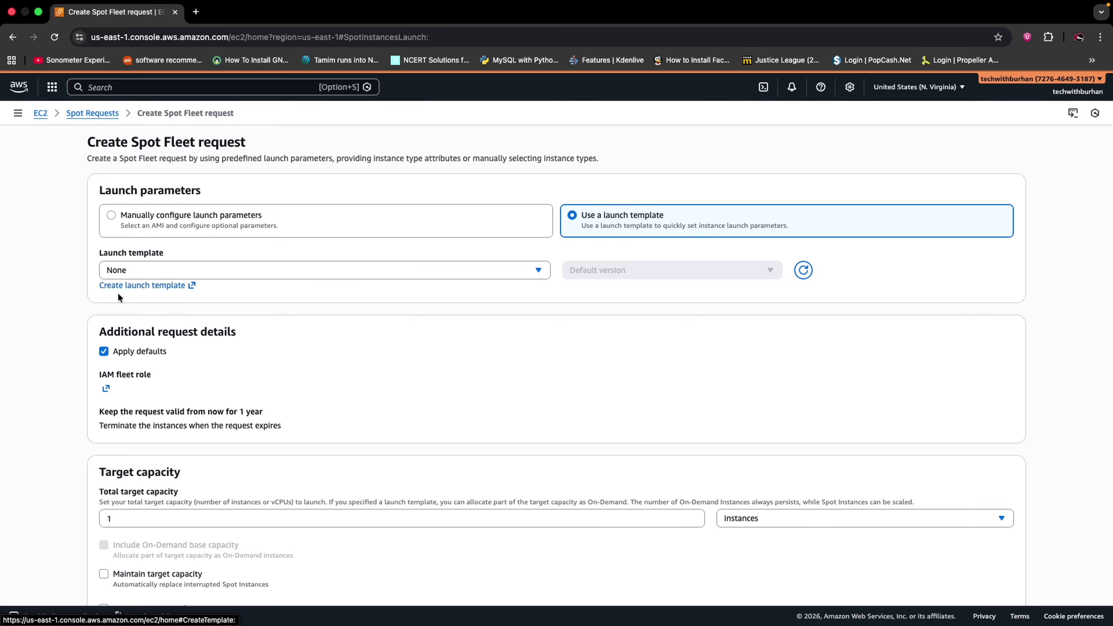
{"action": "left_click", "coordinate": [127, 268]}
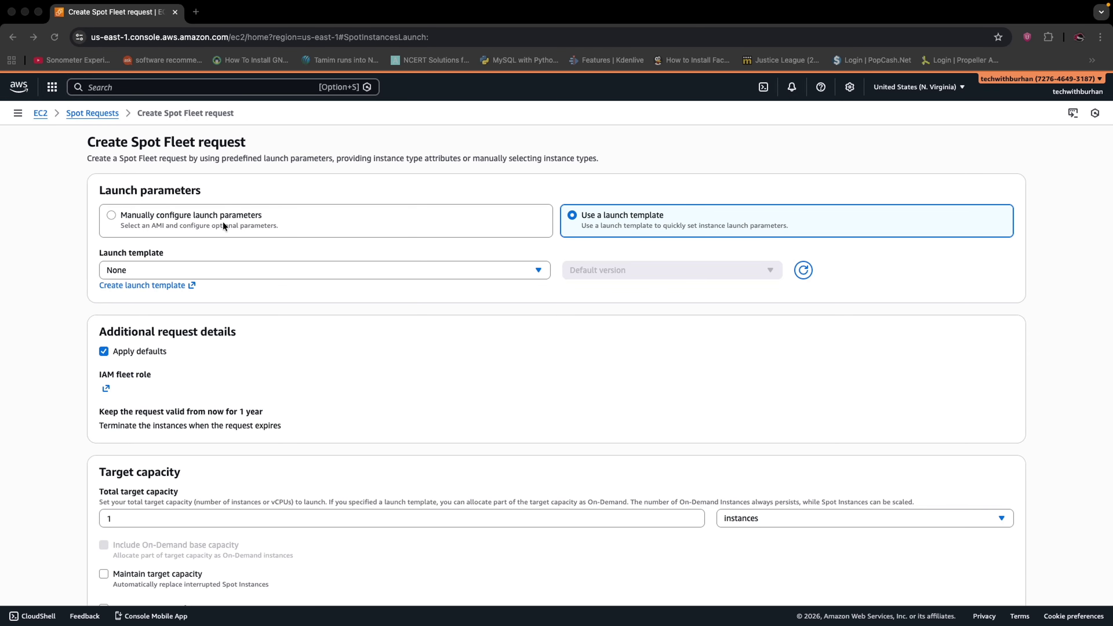
{"action": "left_click", "coordinate": [135, 219]}
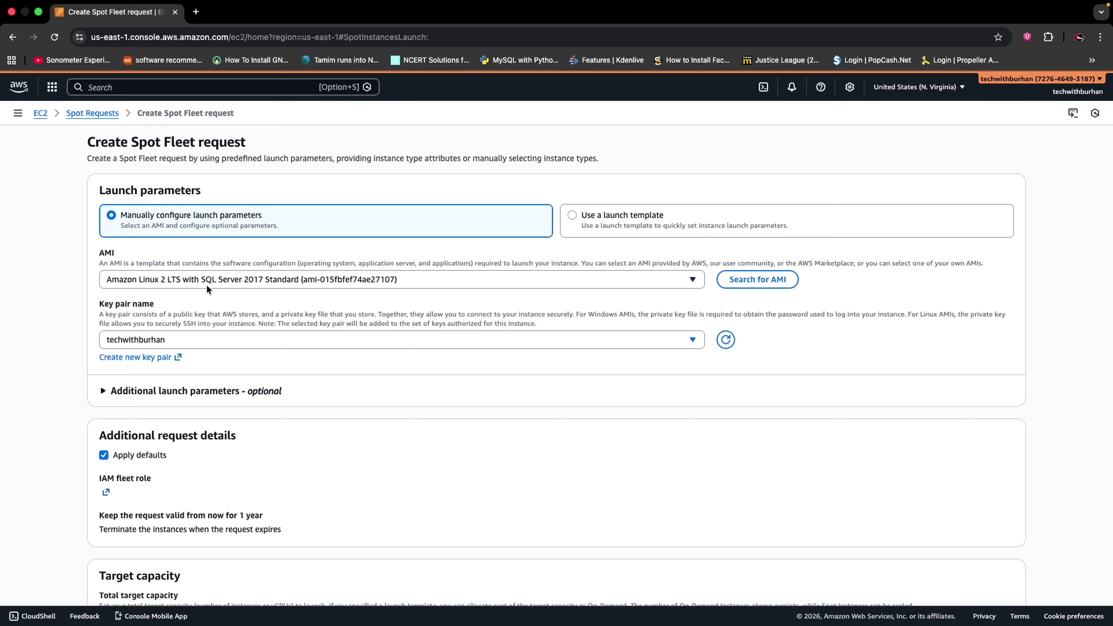
Browse the quickstart AMIs and filter them for ubuntu to examine the available Ubuntu images
{"action": "left_click", "coordinate": [283, 280]}
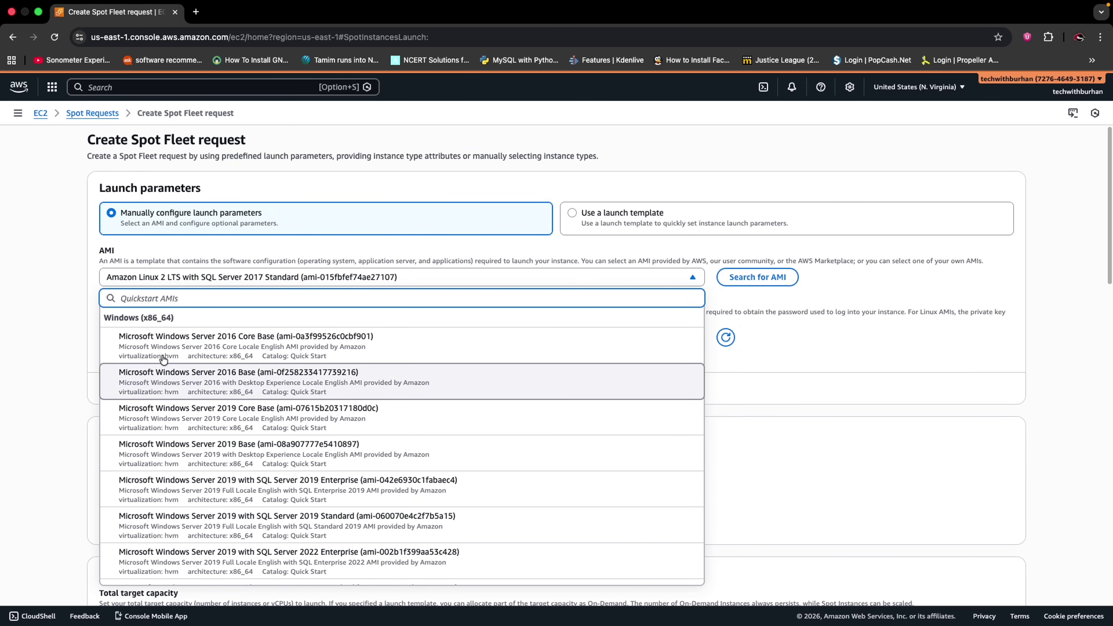
{"action": "scroll", "coordinate": [166, 364], "scroll_direction": "down", "scroll_amount": 4}
{"action": "scroll", "coordinate": [172, 369], "scroll_direction": "down", "scroll_amount": 10}
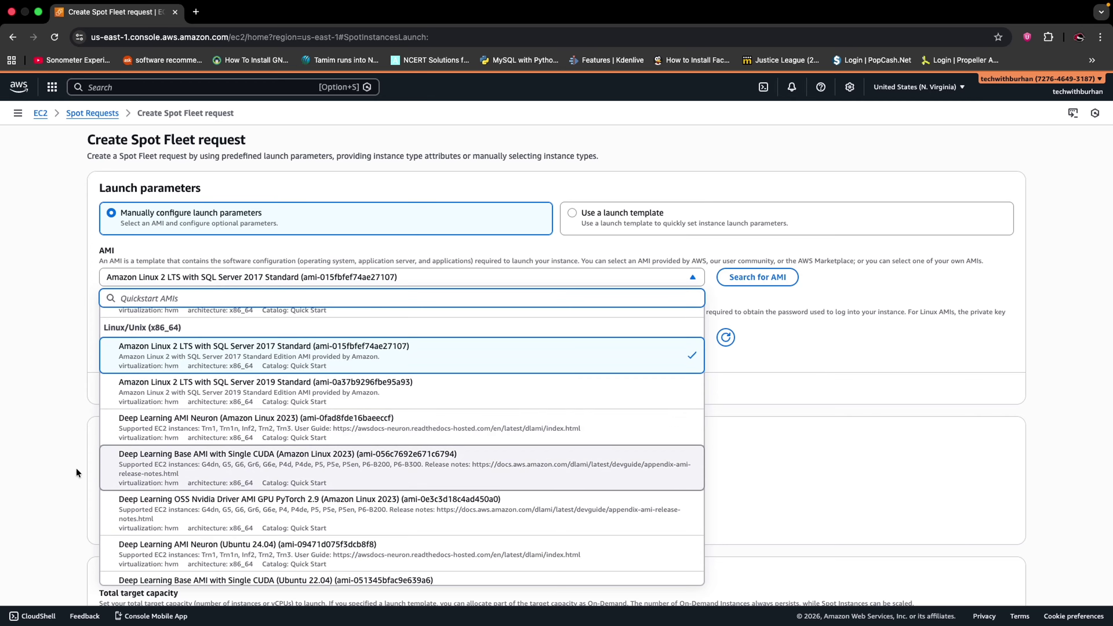
{"action": "type", "text": "ubuntu"}
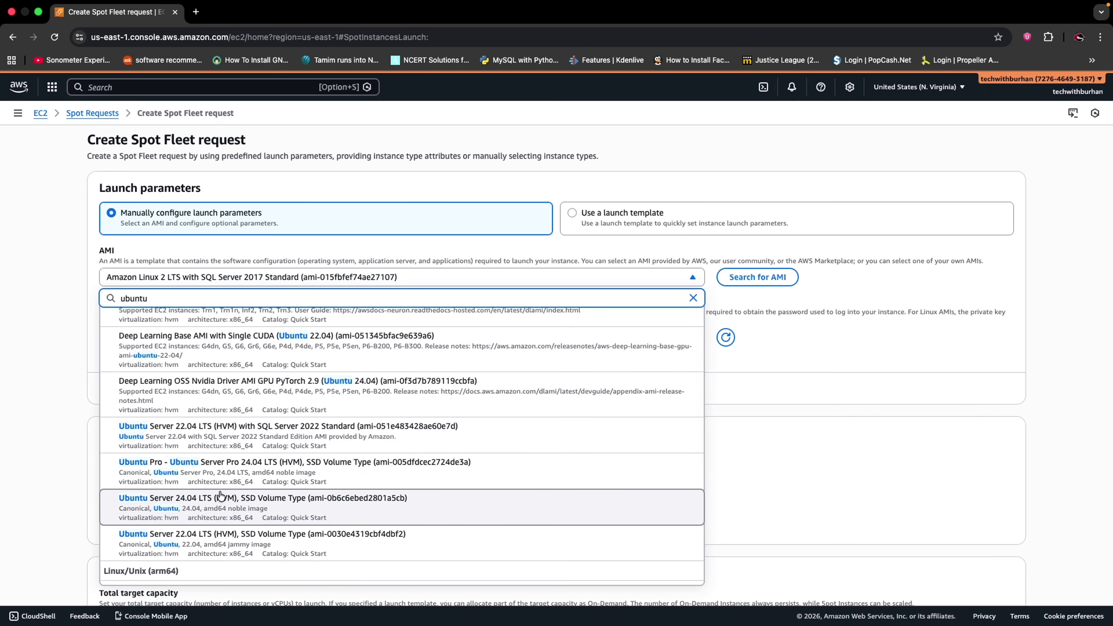
{"action": "scroll", "coordinate": [219, 498], "scroll_direction": "down", "scroll_amount": 1}
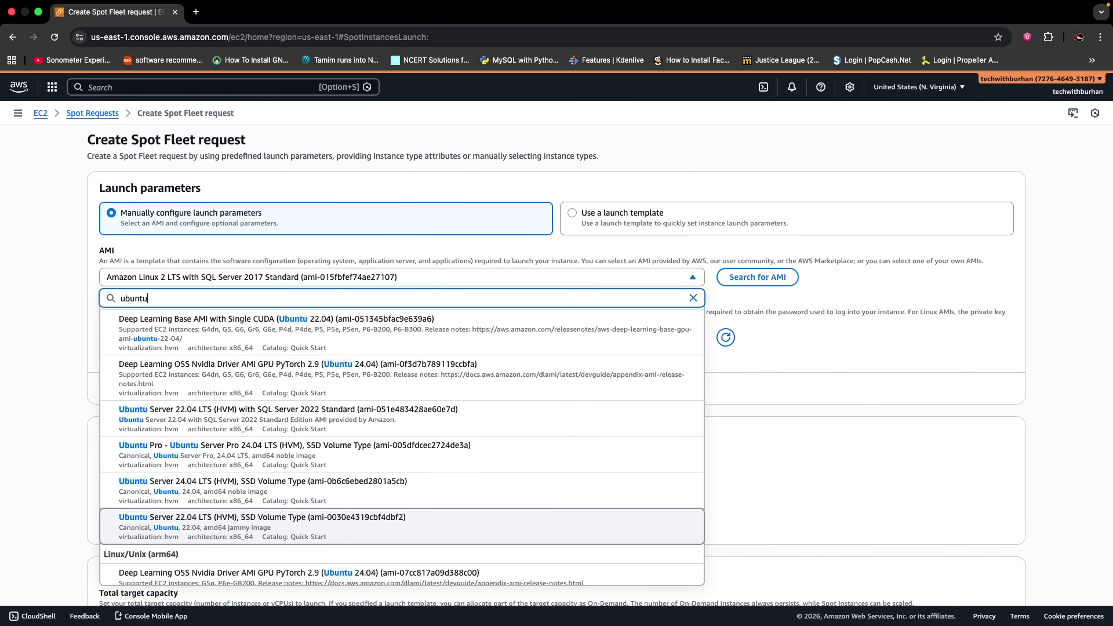
{"action": "key", "text": "super+Tab"}
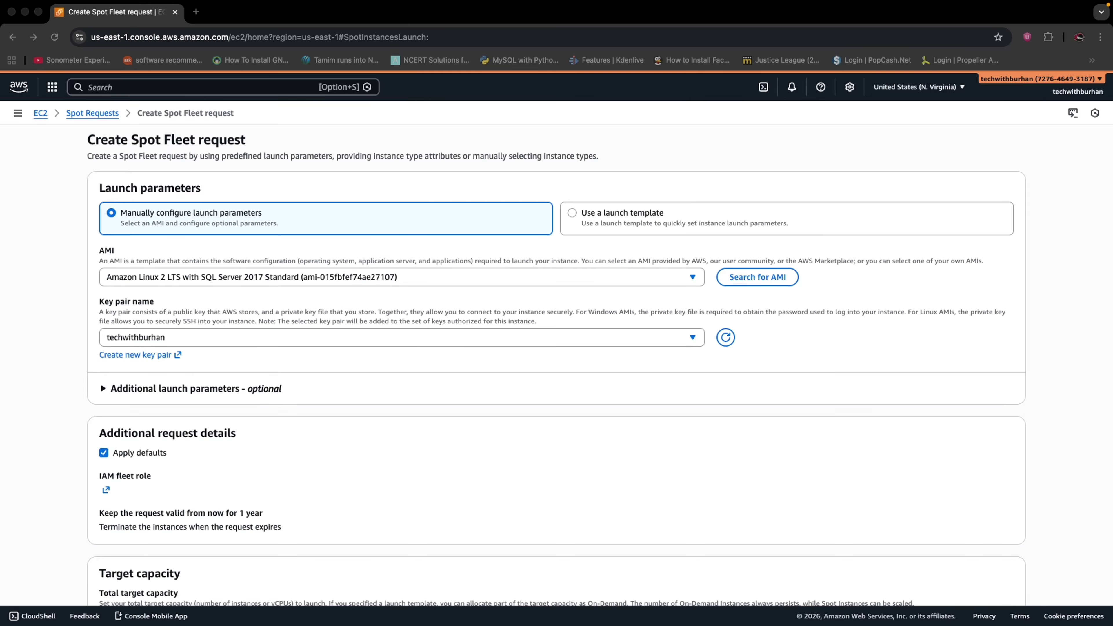
Expand the additional launch parameters and enable both EBS-optimized instances and attaching the instance store at launch
{"action": "scroll", "coordinate": [167, 311], "scroll_direction": "down", "scroll_amount": 2}
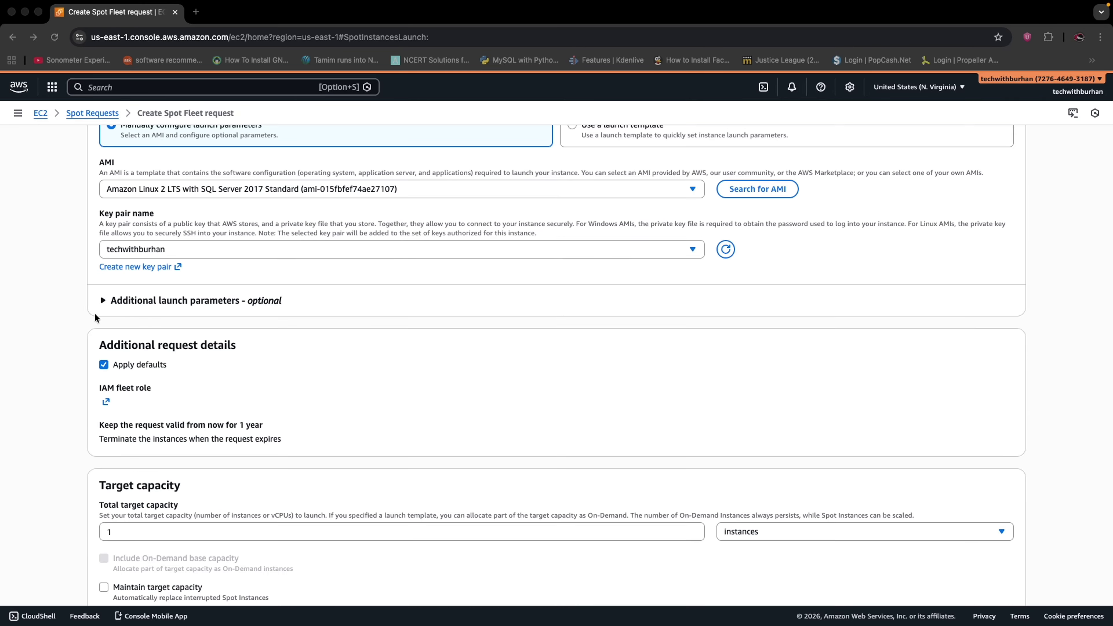
{"action": "key", "text": "super+Tab"}
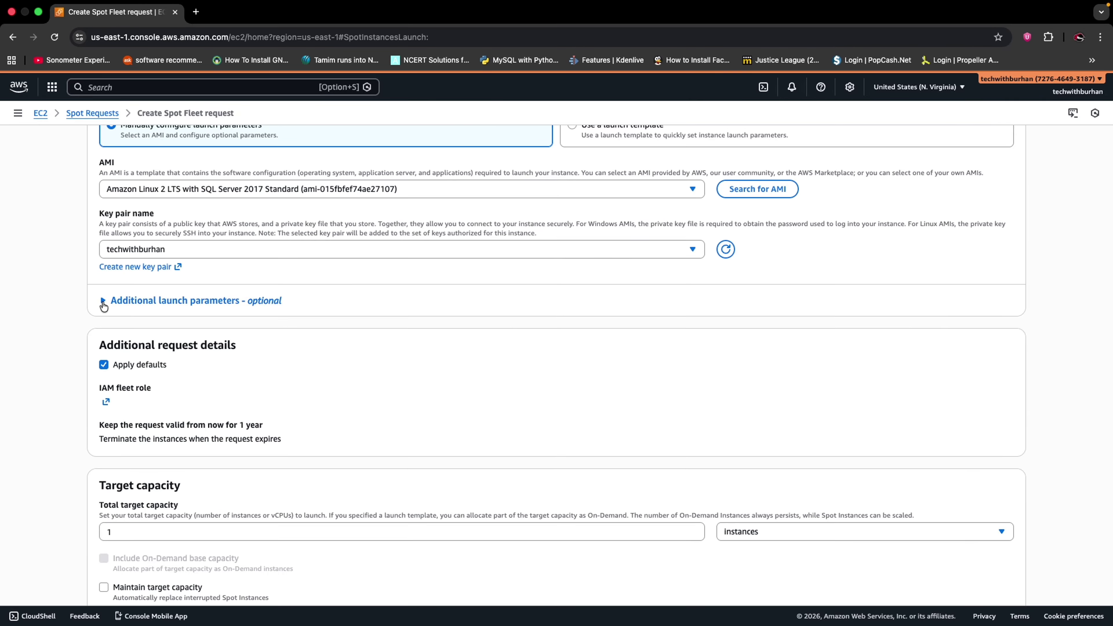
{"action": "left_click", "coordinate": [104, 302]}
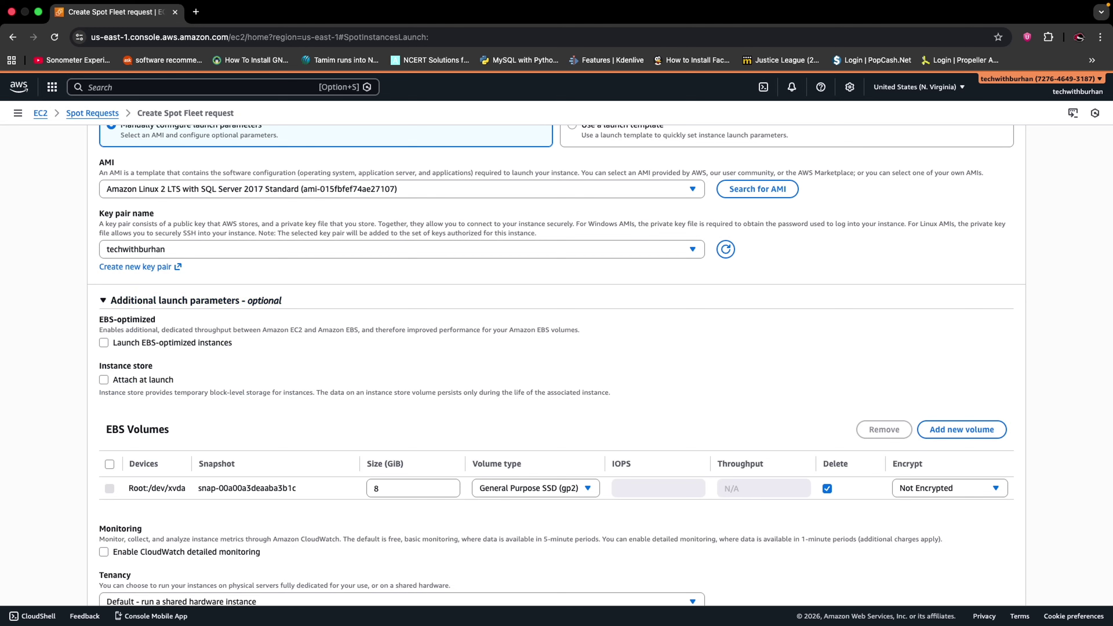
{"action": "key", "text": "super+Tab"}
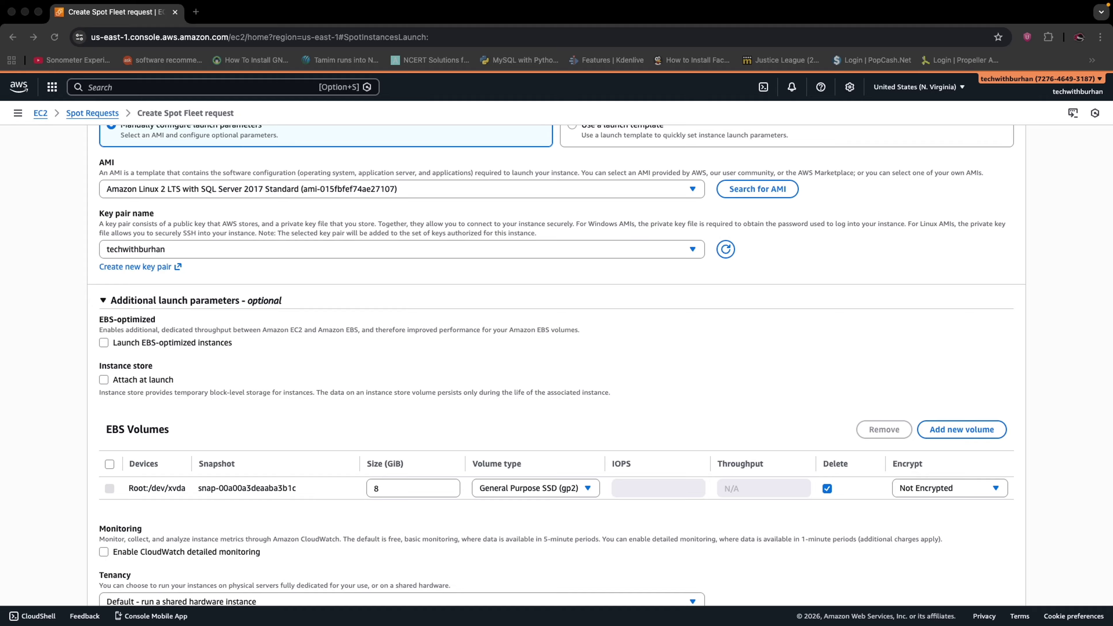
{"action": "left_click", "coordinate": [87, 358]}
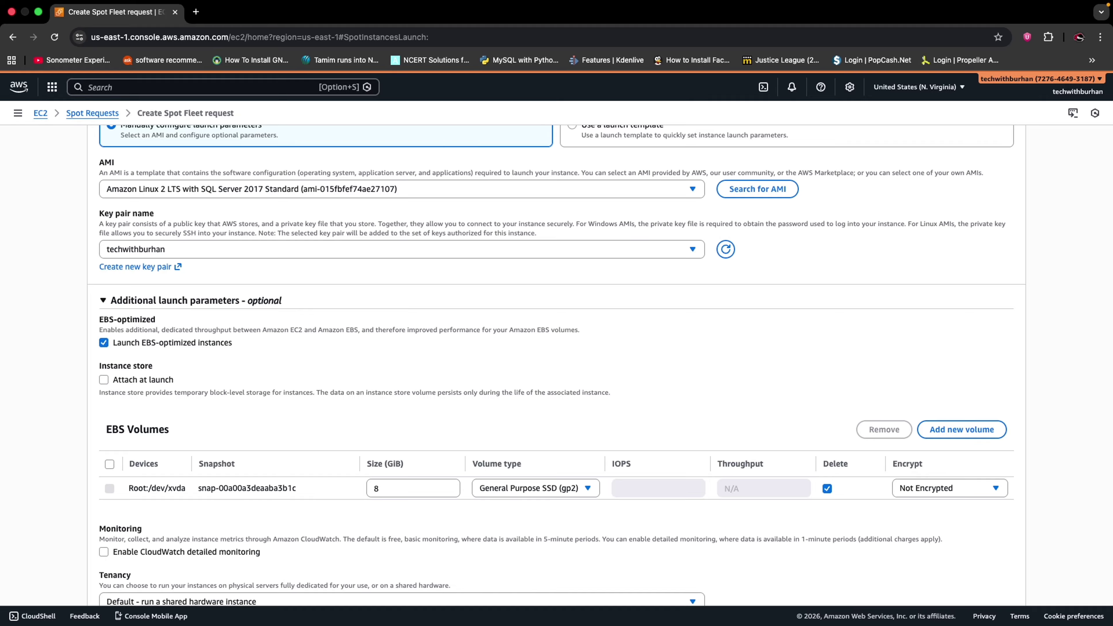
{"action": "left_click", "coordinate": [103, 379]}
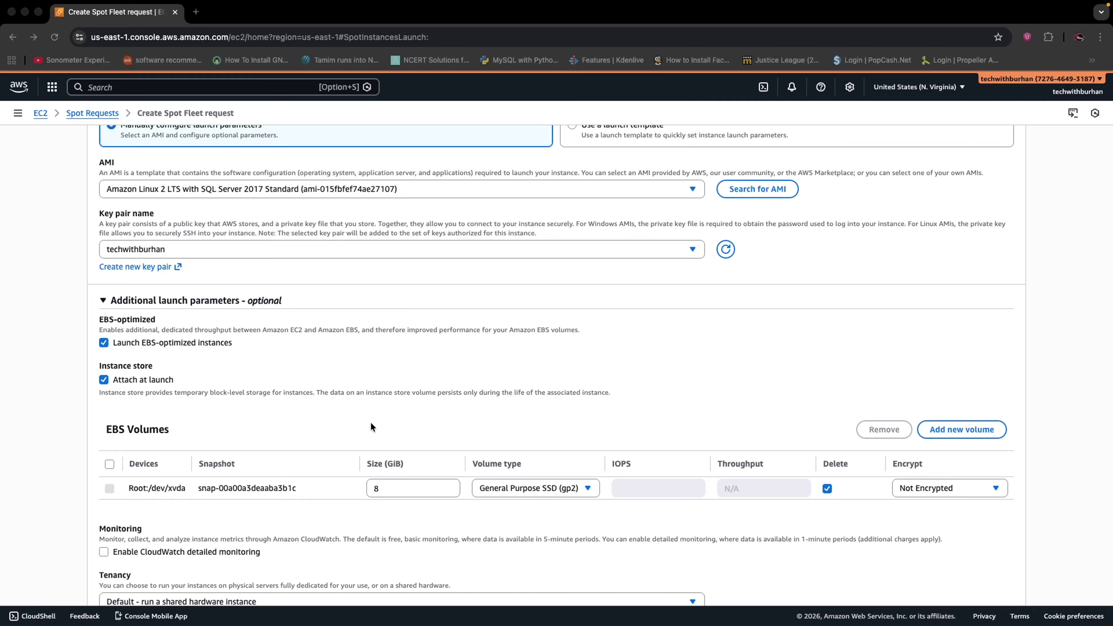
Add a second EBS volume with a size of 28 GiB and collapse the additional launch parameters
{"action": "left_click", "coordinate": [944, 434]}
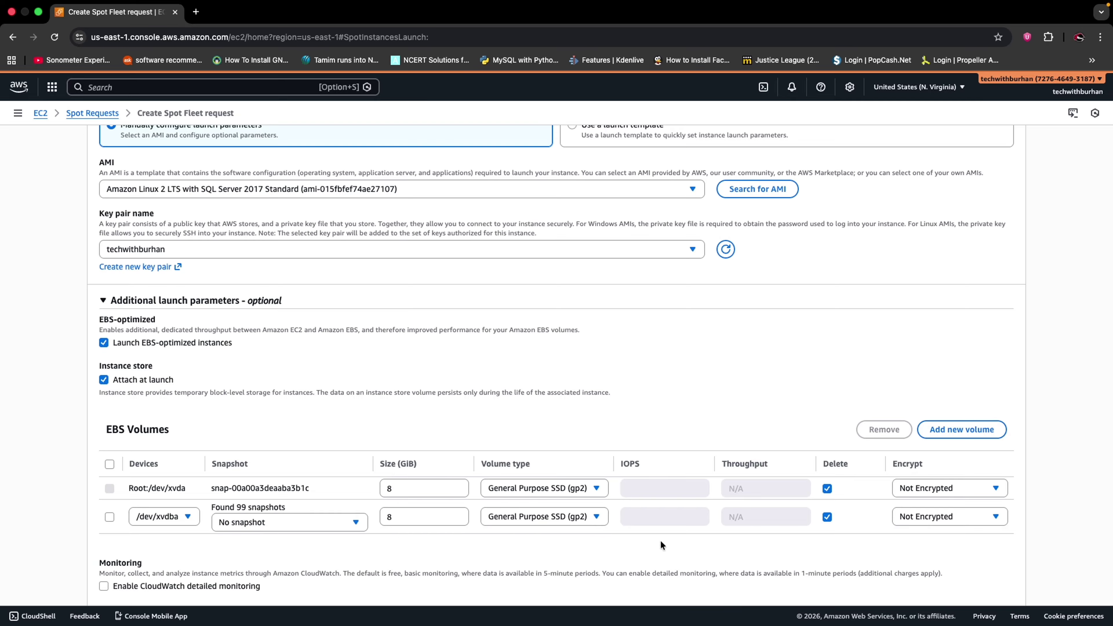
{"action": "double_click", "coordinate": [388, 517]}
{"action": "type", "text": "80"}
{"action": "key", "text": "BackSpace"}
{"action": "key", "text": "BackSpace"}
{"action": "type", "text": "28"}
{"action": "left_click", "coordinate": [105, 622]}
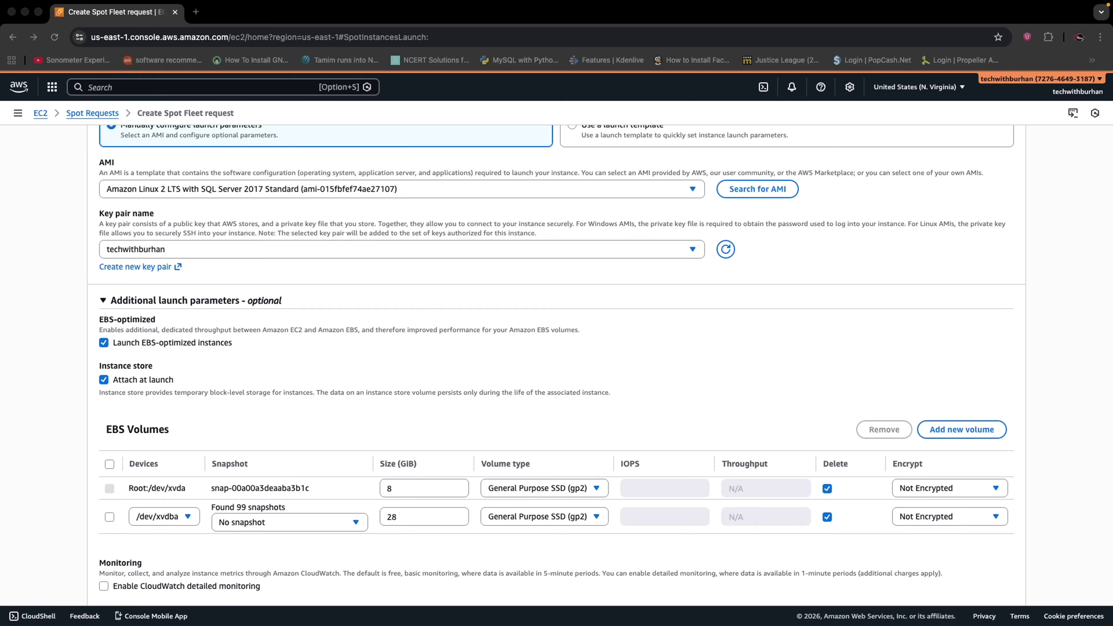
{"action": "left_click", "coordinate": [104, 342]}
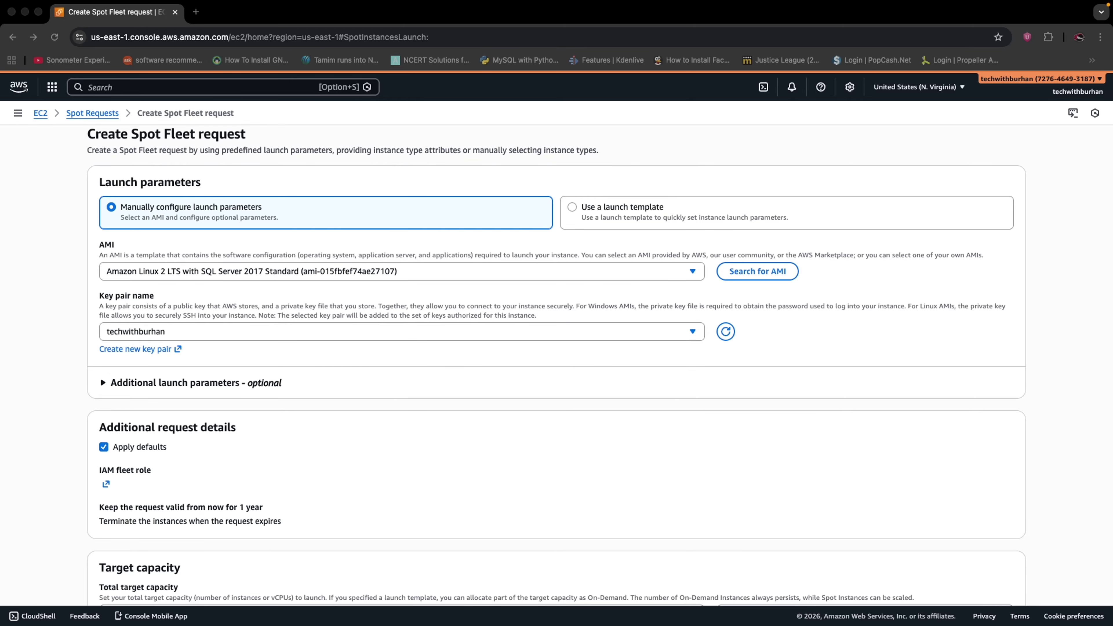
Check the available key pairs for the request and open the key pair creation page in a separate tab
{"action": "scroll", "coordinate": [69, 409], "scroll_direction": "down", "scroll_amount": 2}
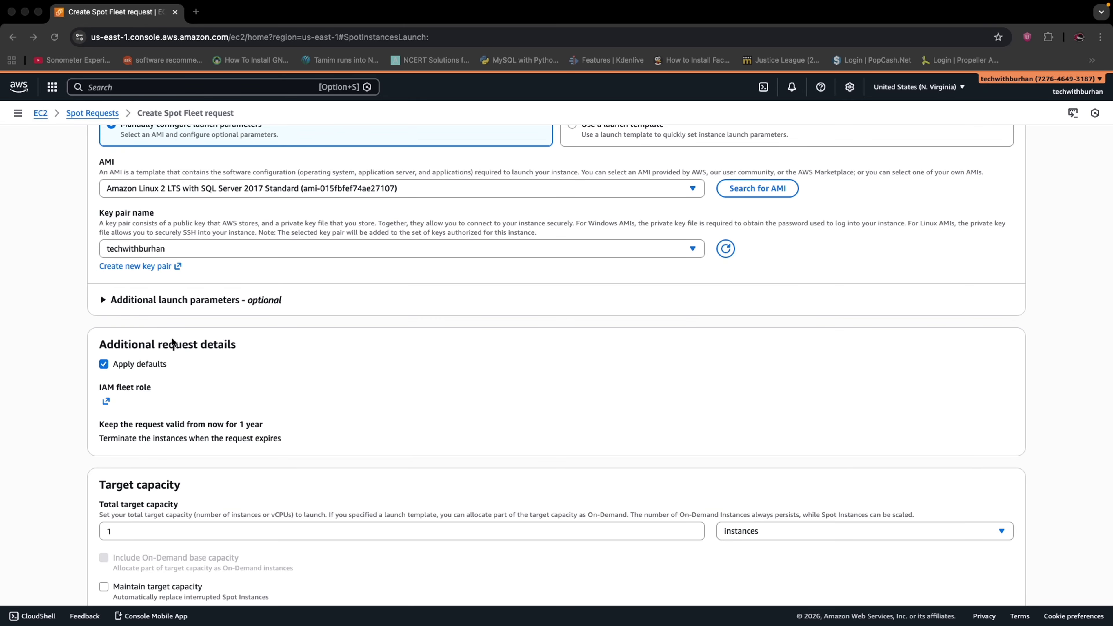
{"action": "left_click", "coordinate": [147, 251]}
{"action": "left_click", "coordinate": [159, 250]}
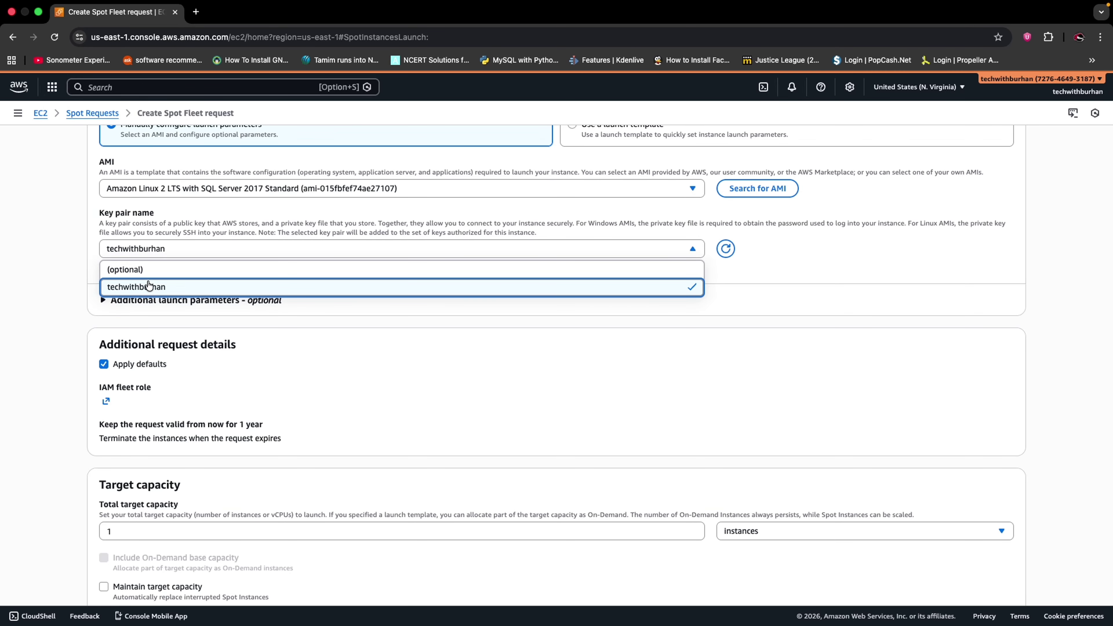
{"action": "left_click", "coordinate": [198, 253]}
{"action": "left_click", "coordinate": [136, 266]}
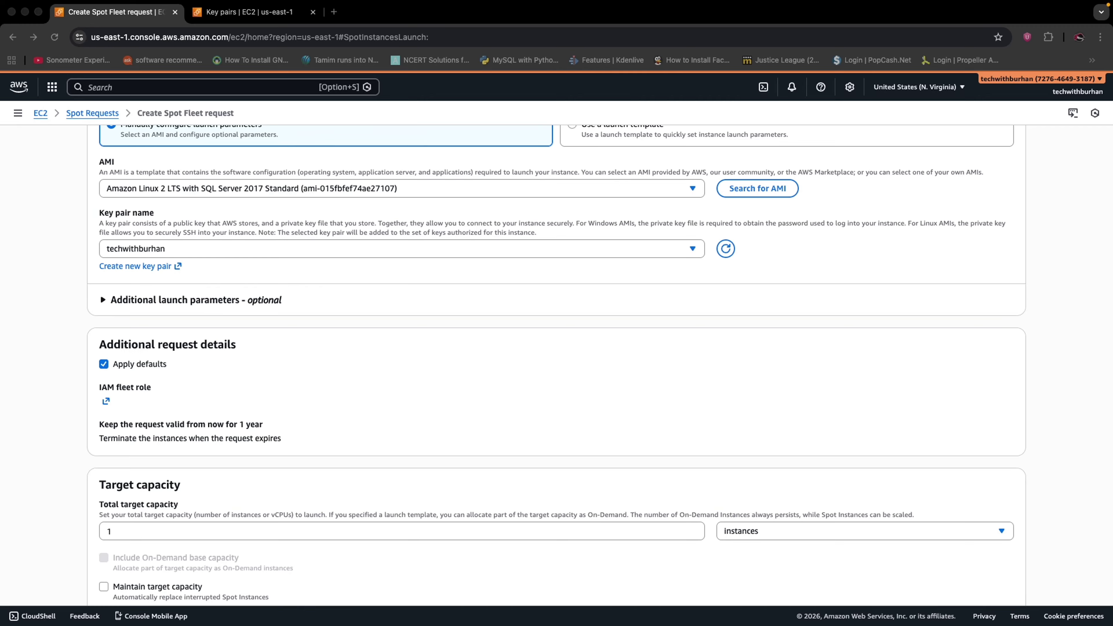
Review the additional request details and highlight the Target capacity heading of the Spot Fleet request
{"action": "scroll", "coordinate": [203, 263], "scroll_direction": "down", "scroll_amount": 3}
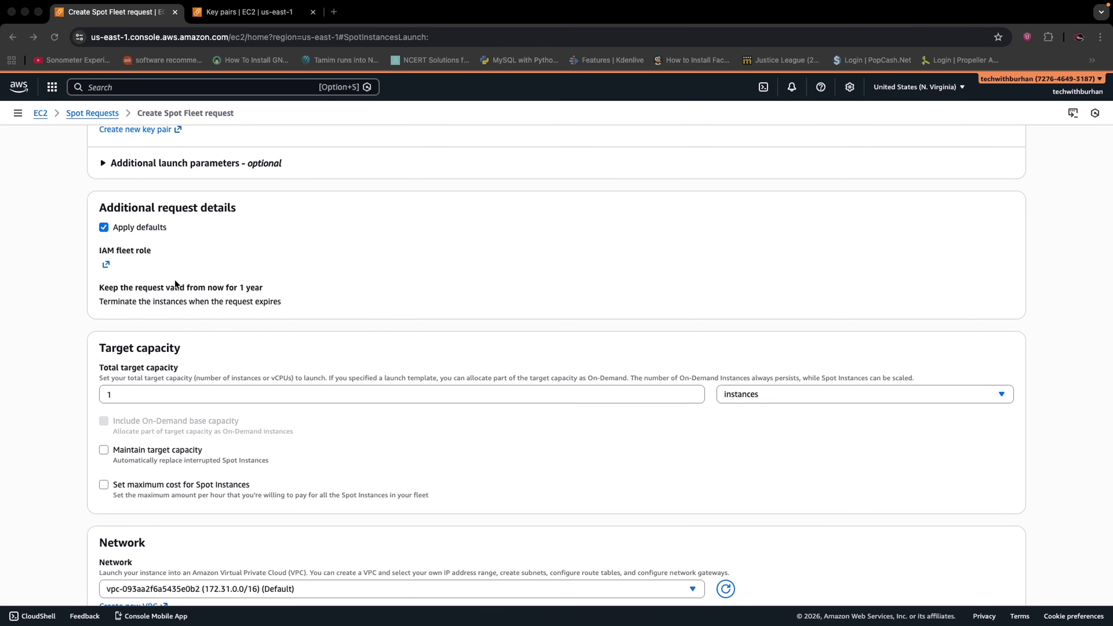
{"action": "left_click", "coordinate": [96, 353]}
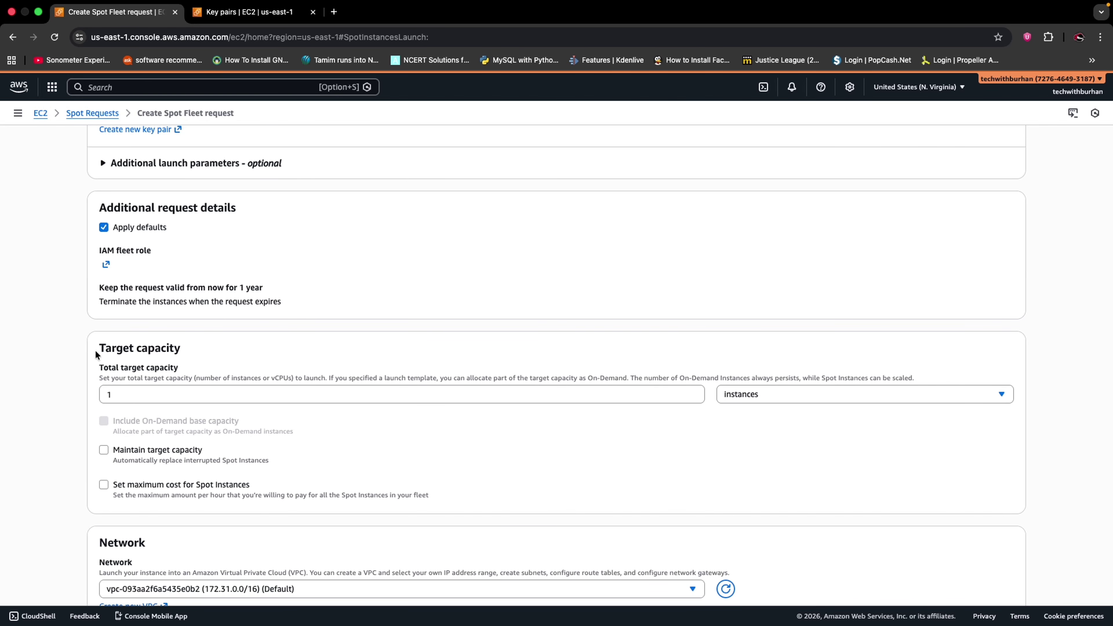
{"action": "scroll", "coordinate": [95, 350], "scroll_direction": "down", "scroll_amount": 3}
{"action": "left_click_drag", "start_coordinate": [181, 286], "coordinate": [90, 290]}
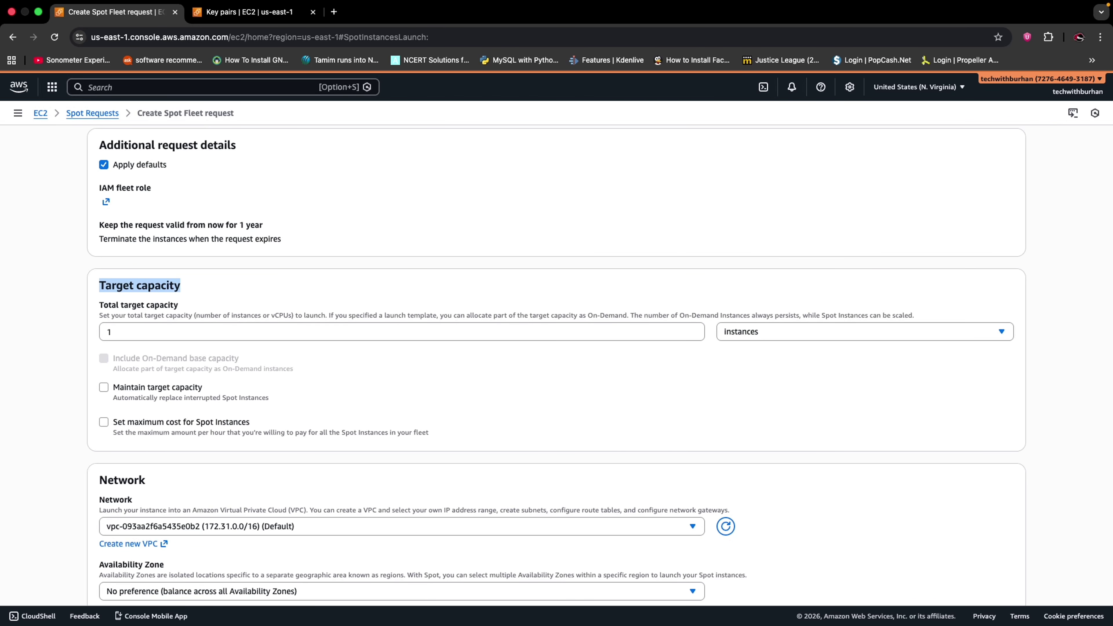
Switch the total target capacity unit to Memory (GiB) and back to instances
{"action": "key", "text": "super+Tab"}
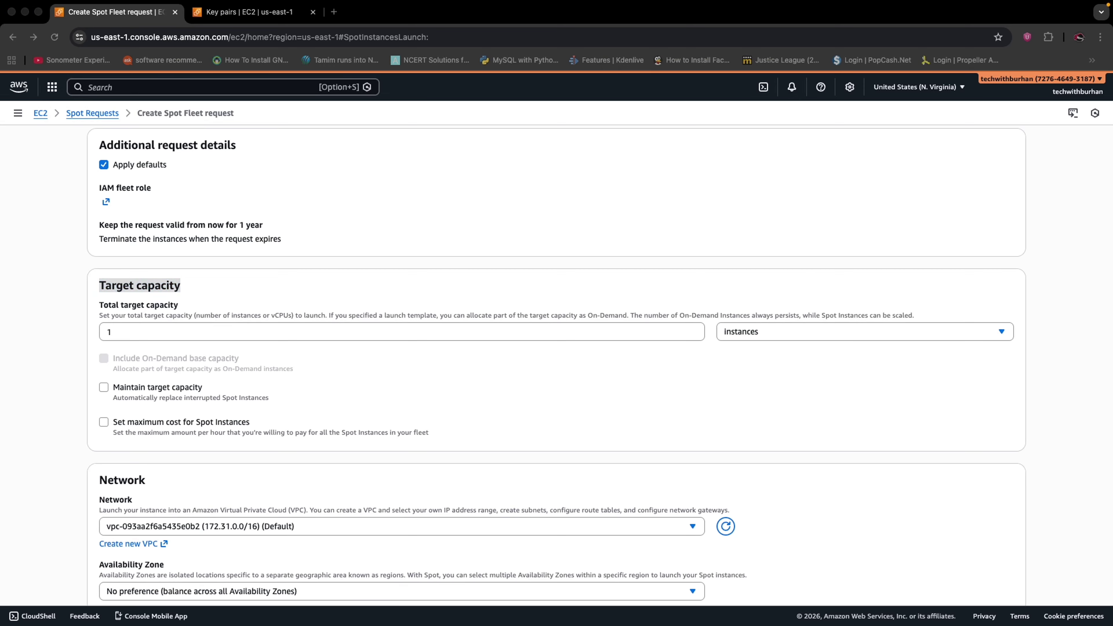
{"action": "key", "text": "super+Tab"}
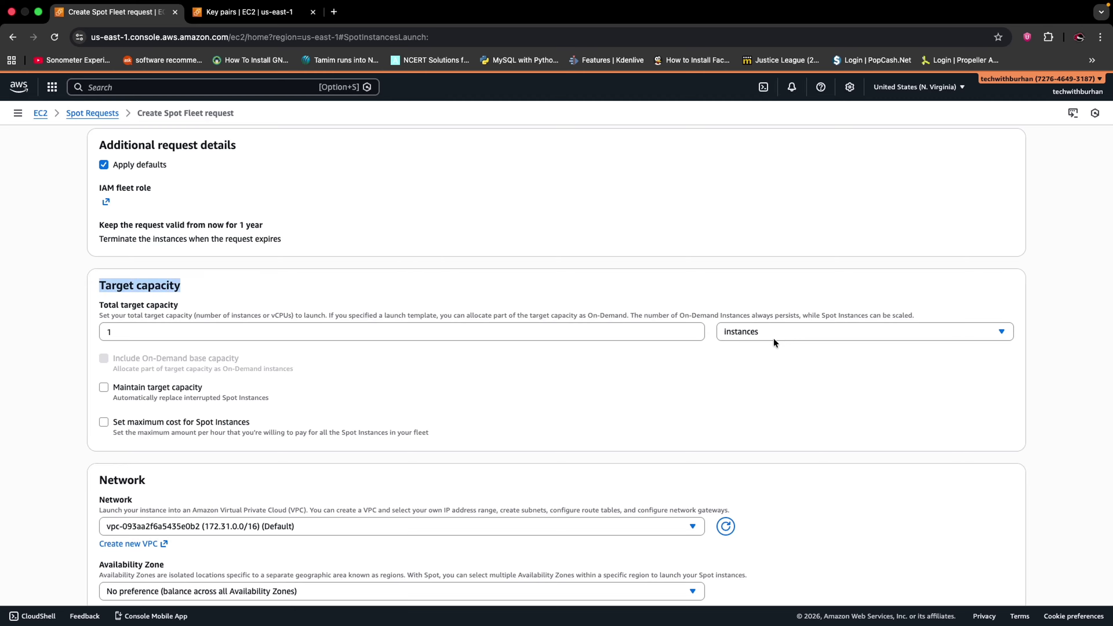
{"action": "left_click", "coordinate": [768, 338]}
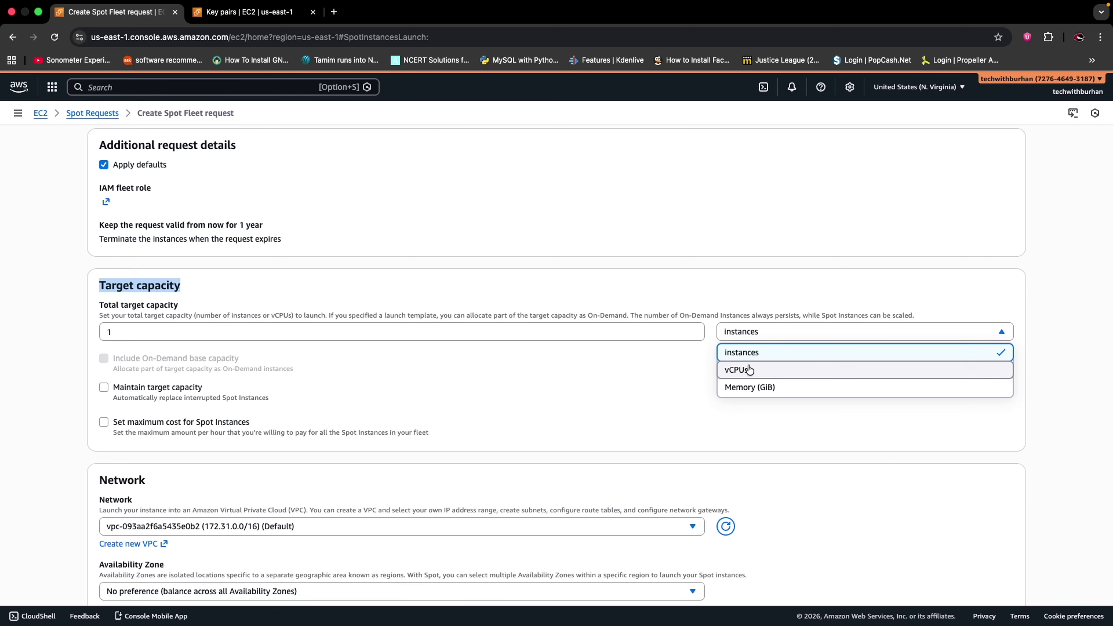
{"action": "left_click", "coordinate": [749, 388]}
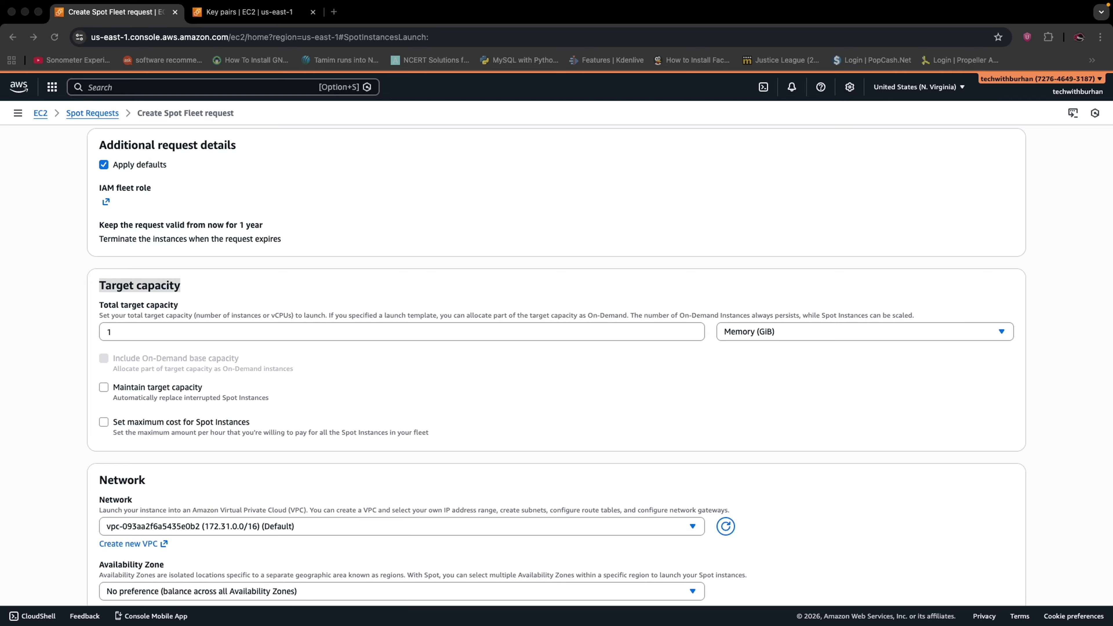
{"action": "left_click", "coordinate": [857, 332]}
{"action": "left_click", "coordinate": [750, 353]}
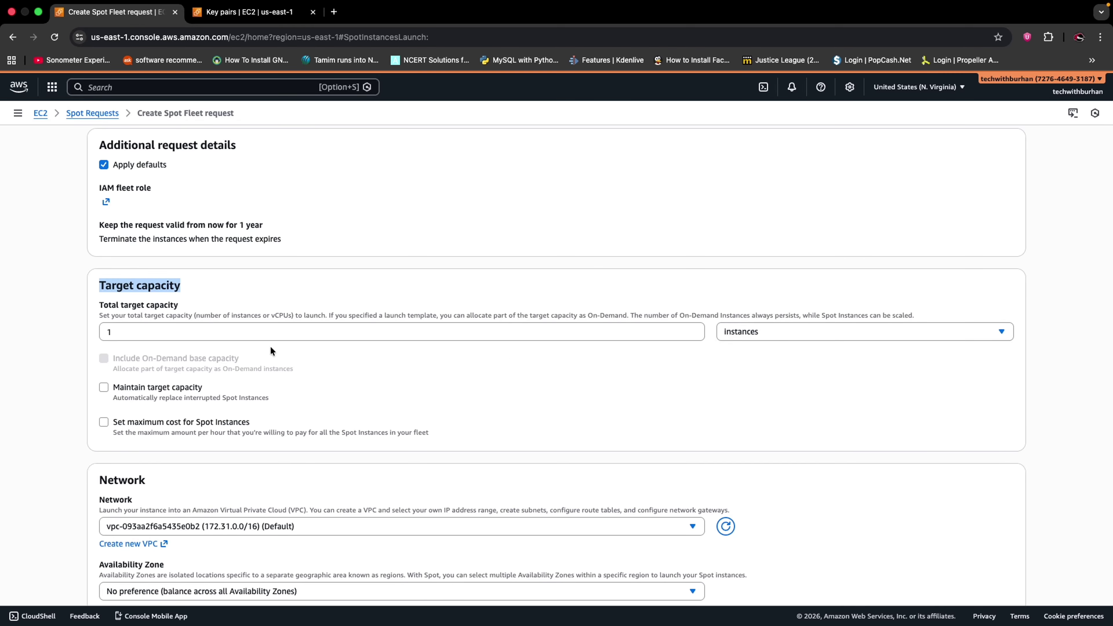
Set the total target capacity of the fleet to 10 instances
{"action": "left_click", "coordinate": [223, 333]}
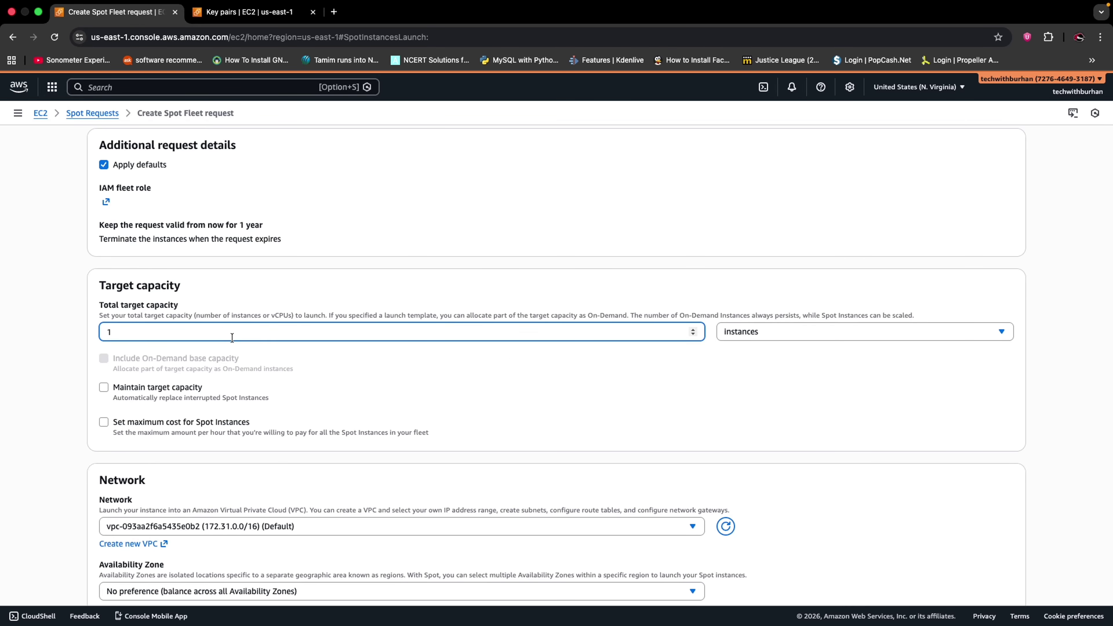
{"action": "type", "text": "0"}
{"action": "key", "text": "super+Tab"}
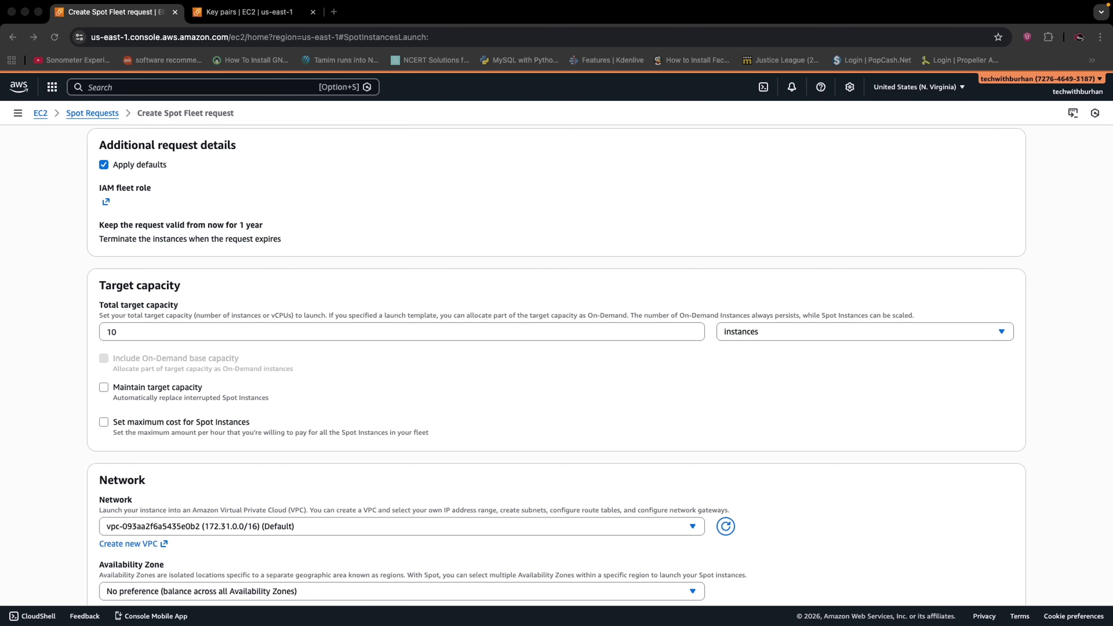
Turn on maintaining the target capacity and check the interruption behavior choices
{"action": "left_click", "coordinate": [104, 387]}
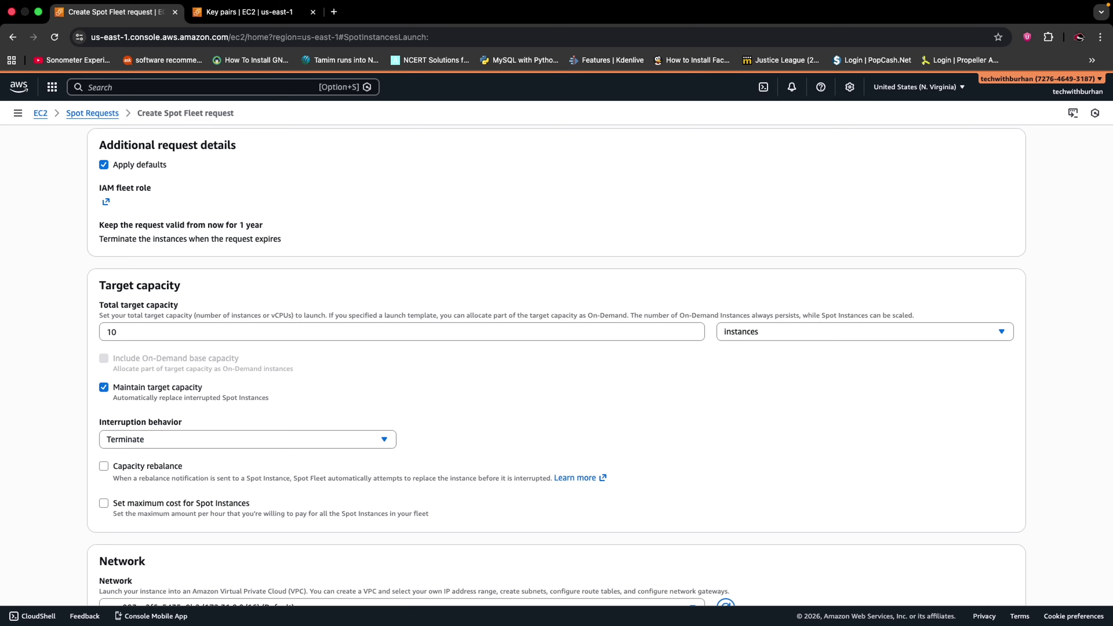
{"action": "key", "text": "super+Tab"}
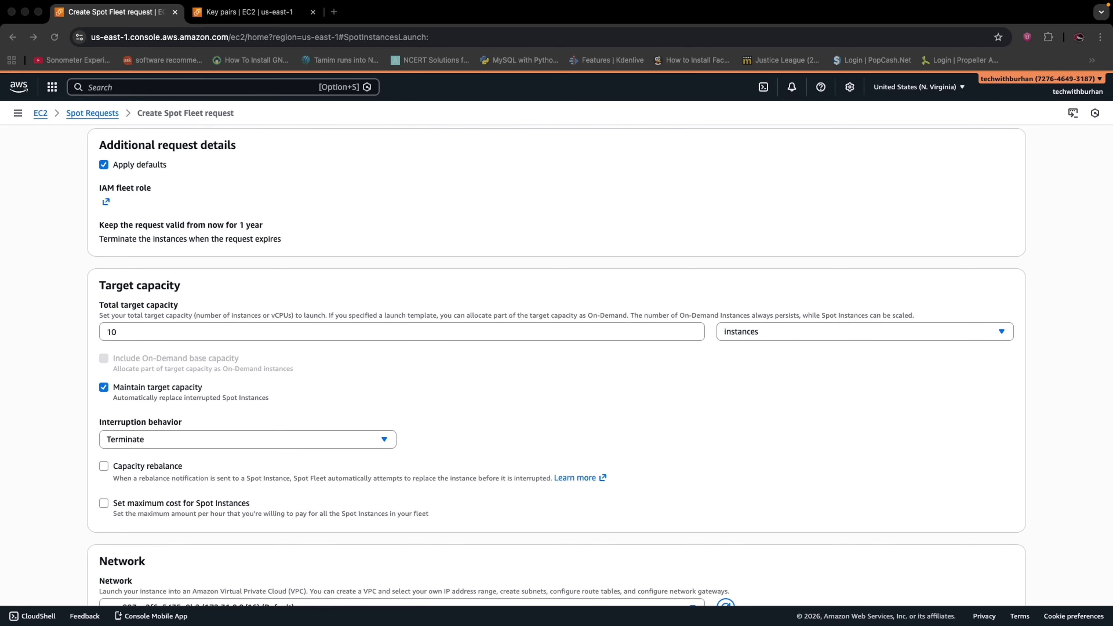
{"action": "scroll", "coordinate": [241, 398], "scroll_direction": "down", "scroll_amount": 1}
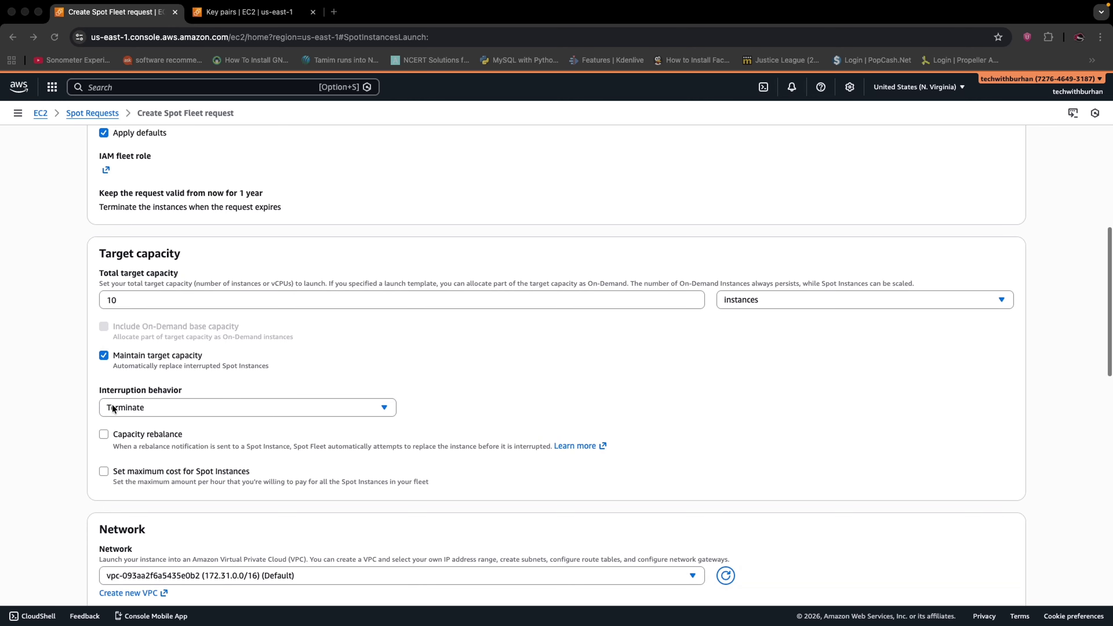
{"action": "left_click", "coordinate": [131, 407]}
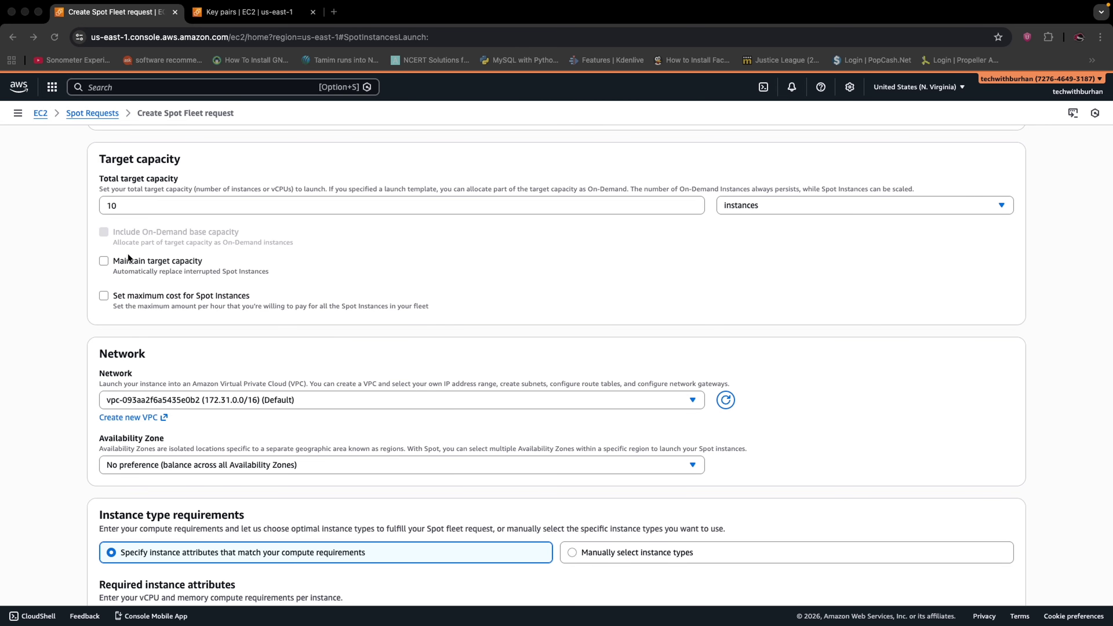
Enable a maximum cost for Spot Instances and activate its hourly cost field
{"action": "left_click", "coordinate": [104, 296]}
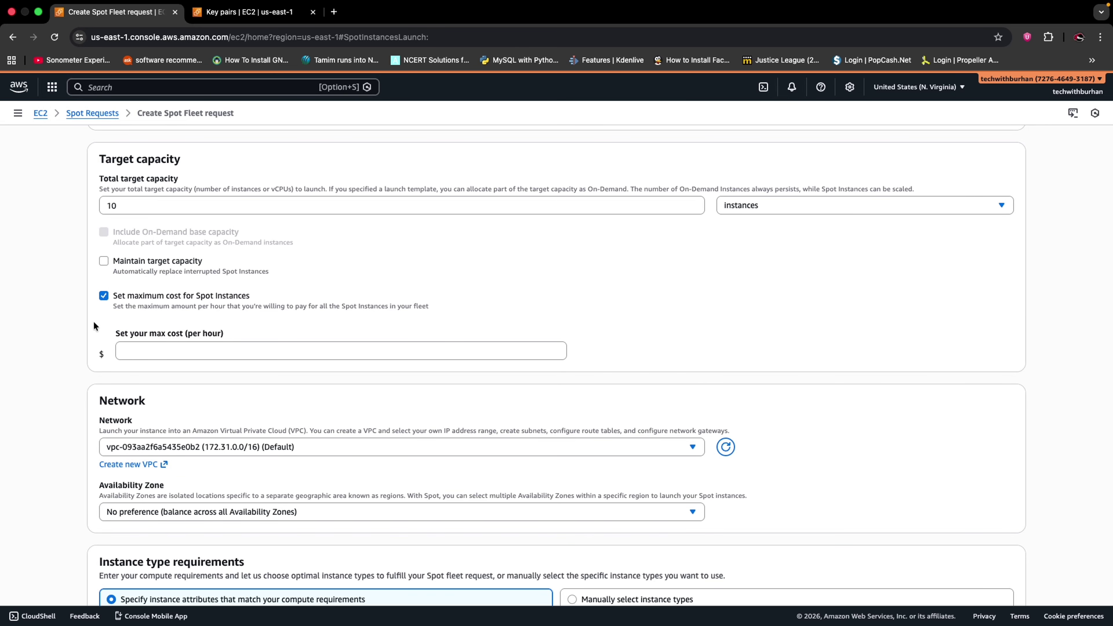
{"action": "left_click", "coordinate": [134, 351]}
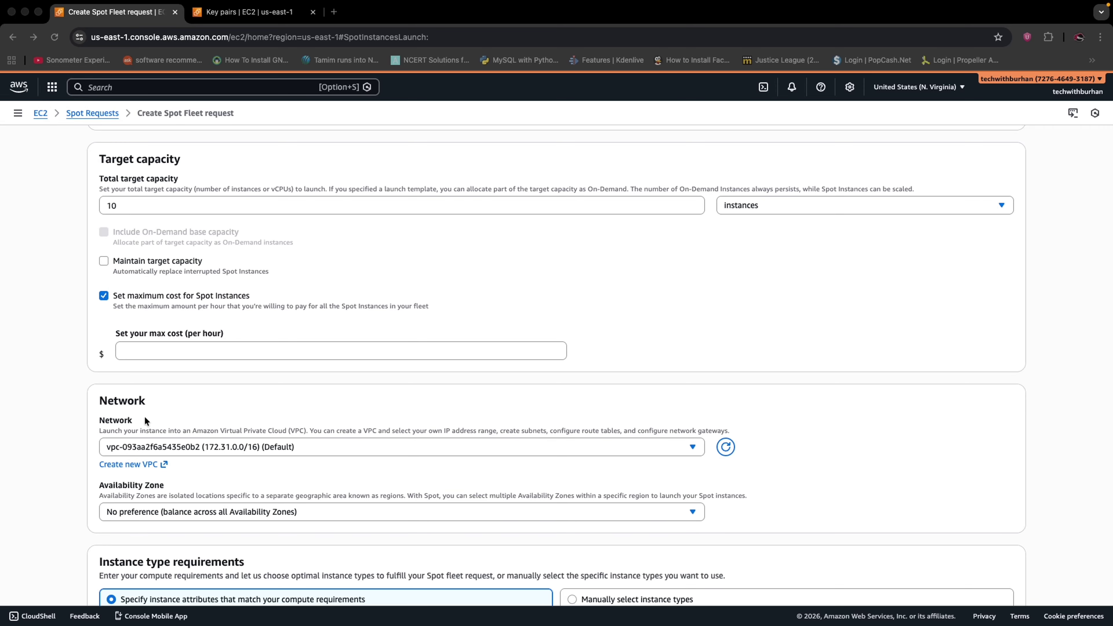
Examine the VPC and Availability Zone choices in the fleet's network settings
{"action": "scroll", "coordinate": [144, 420], "scroll_direction": "down", "scroll_amount": 5}
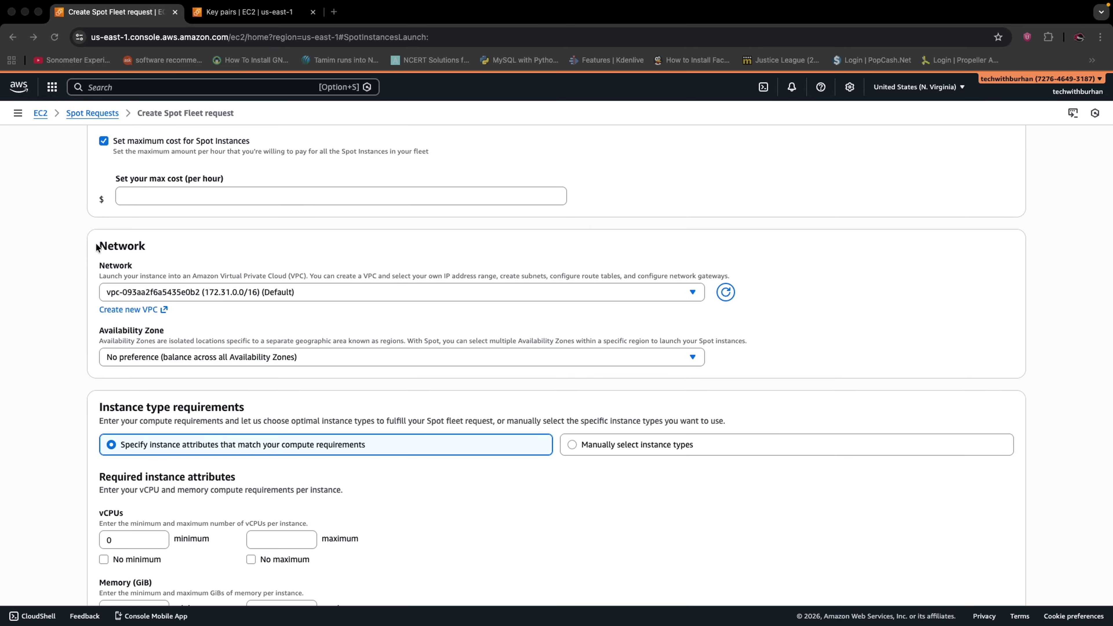
{"action": "left_click", "coordinate": [96, 244]}
{"action": "left_click", "coordinate": [256, 293]}
{"action": "left_click", "coordinate": [279, 291]}
{"action": "left_click", "coordinate": [163, 362]}
{"action": "scroll", "coordinate": [286, 339], "scroll_direction": "up", "scroll_amount": 2}
{"action": "scroll", "coordinate": [285, 339], "scroll_direction": "down", "scroll_amount": 5}
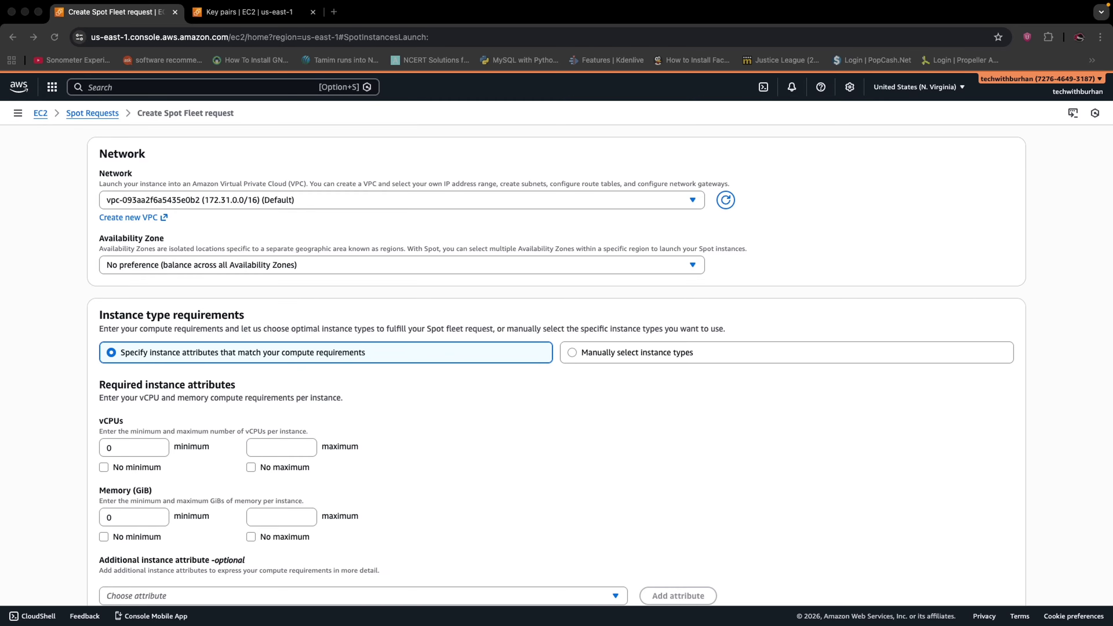
Switch the launch parameters to a launch template, review the resulting form, and return to manual configuration
{"action": "scroll", "coordinate": [302, 378], "scroll_direction": "up", "scroll_amount": 10}
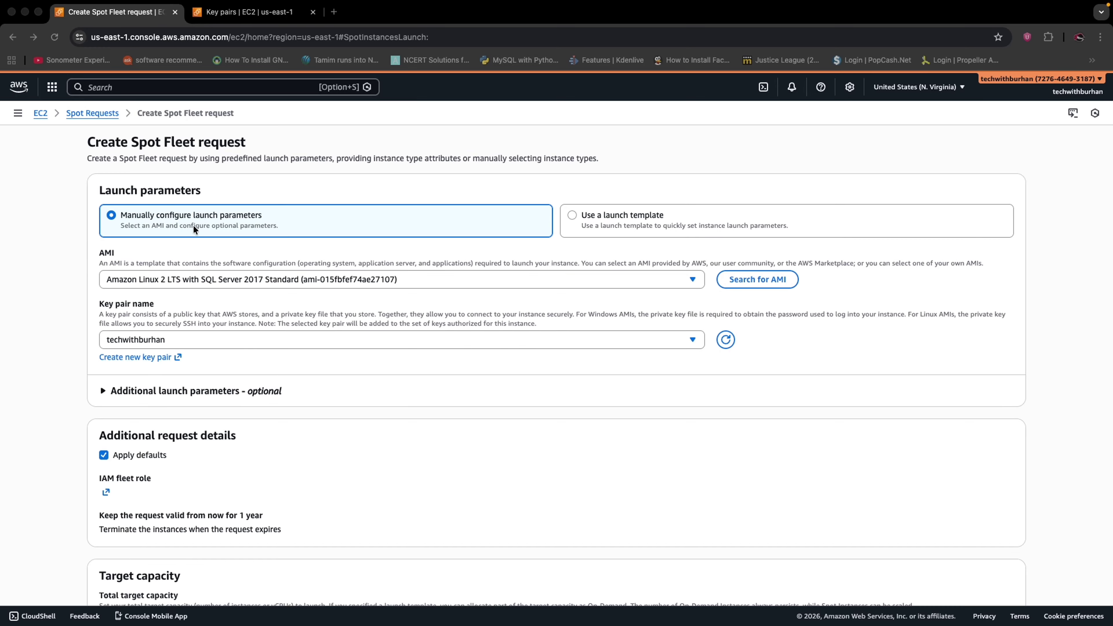
{"action": "left_click", "coordinate": [572, 216]}
{"action": "scroll", "coordinate": [453, 316], "scroll_direction": "down", "scroll_amount": 15}
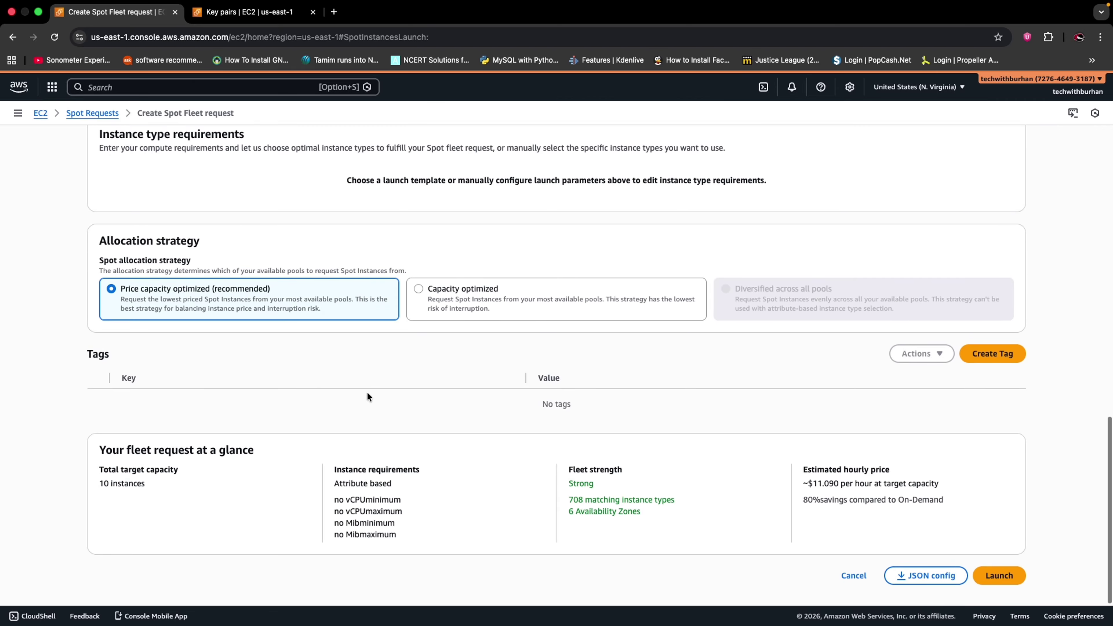
{"action": "scroll", "coordinate": [288, 378], "scroll_direction": "up", "scroll_amount": 2}
{"action": "scroll", "coordinate": [329, 314], "scroll_direction": "up", "scroll_amount": 5}
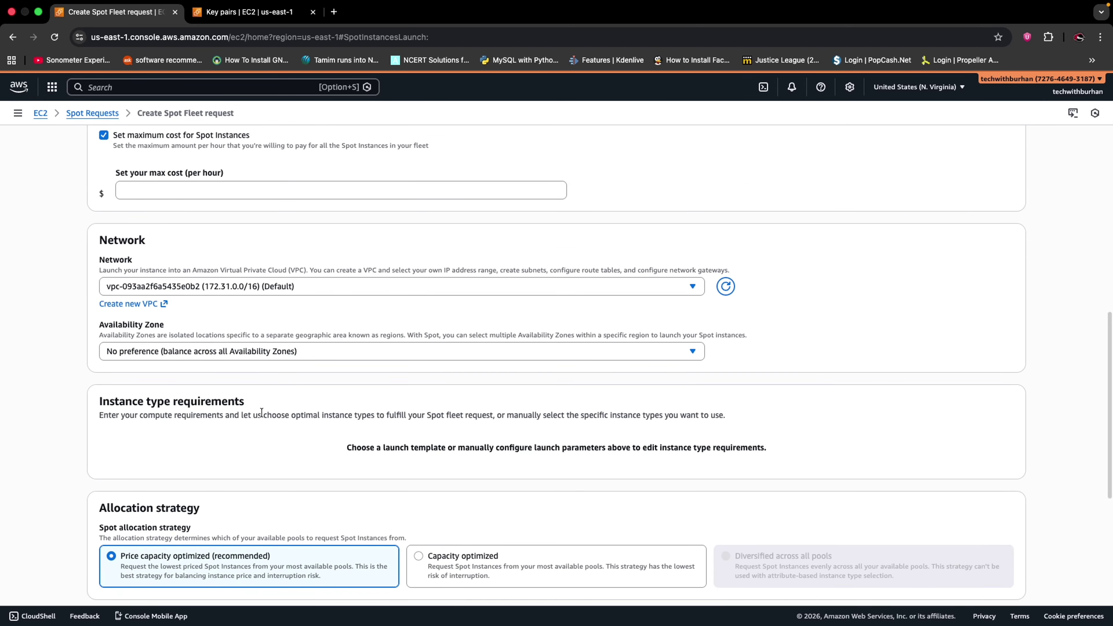
{"action": "scroll", "coordinate": [329, 315], "scroll_direction": "up", "scroll_amount": 10}
{"action": "left_click", "coordinate": [112, 216]}
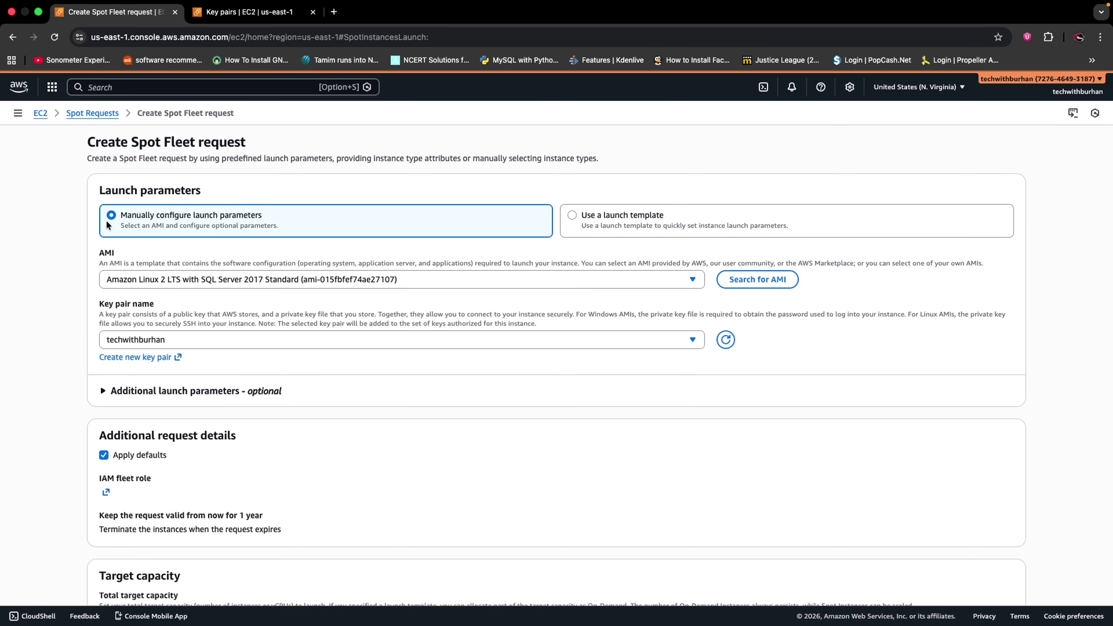
Review the instance type requirements section and highlight its heading
{"action": "scroll", "coordinate": [273, 404], "scroll_direction": "down", "scroll_amount": 10}
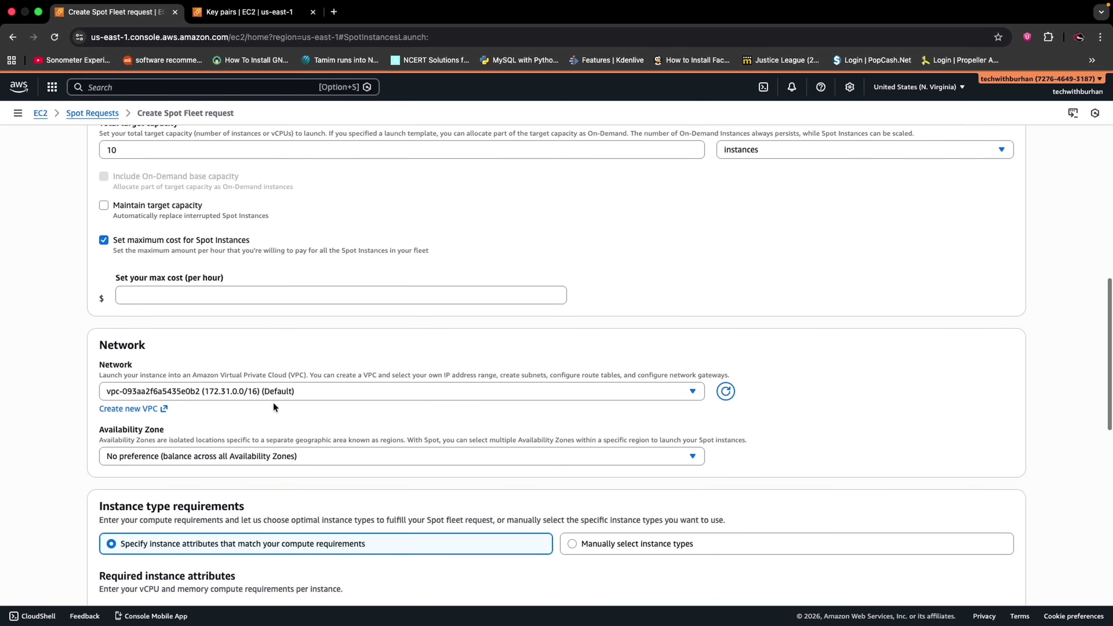
{"action": "scroll", "coordinate": [263, 377], "scroll_direction": "down", "scroll_amount": 4}
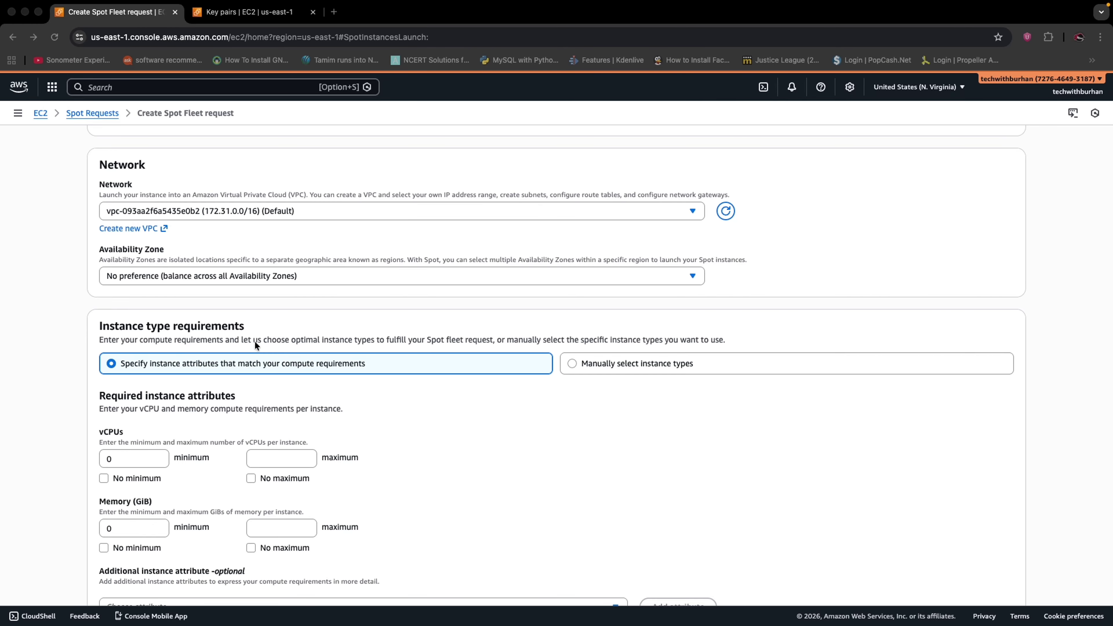
{"action": "scroll", "coordinate": [256, 413], "scroll_direction": "down", "scroll_amount": 1}
{"action": "scroll", "coordinate": [257, 413], "scroll_direction": "down", "scroll_amount": 3}
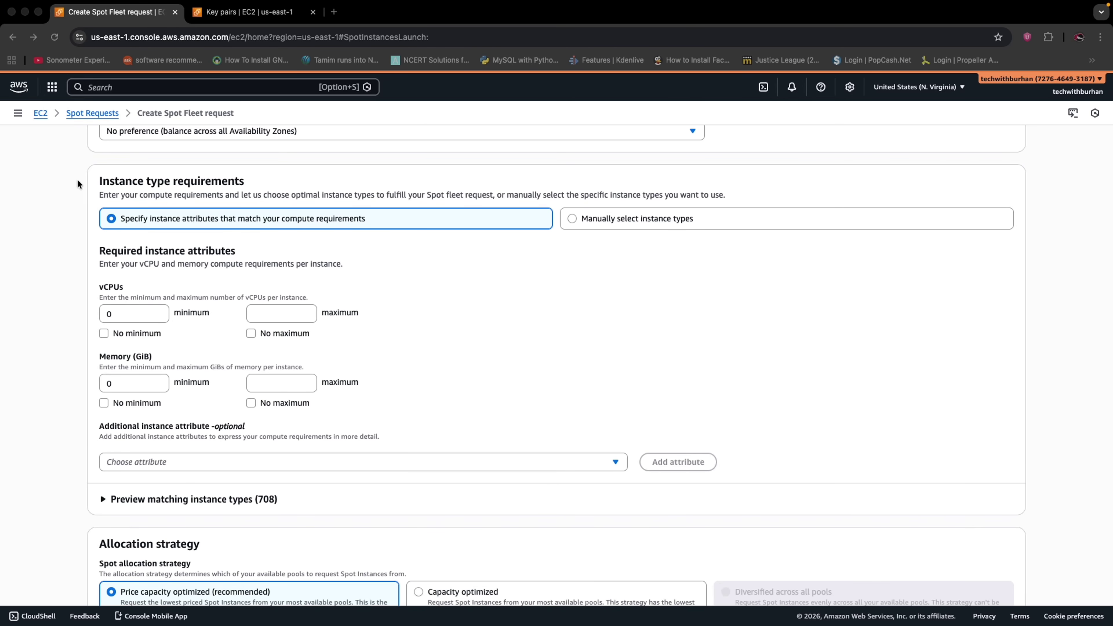
{"action": "left_click_drag", "start_coordinate": [245, 181], "coordinate": [83, 182]}
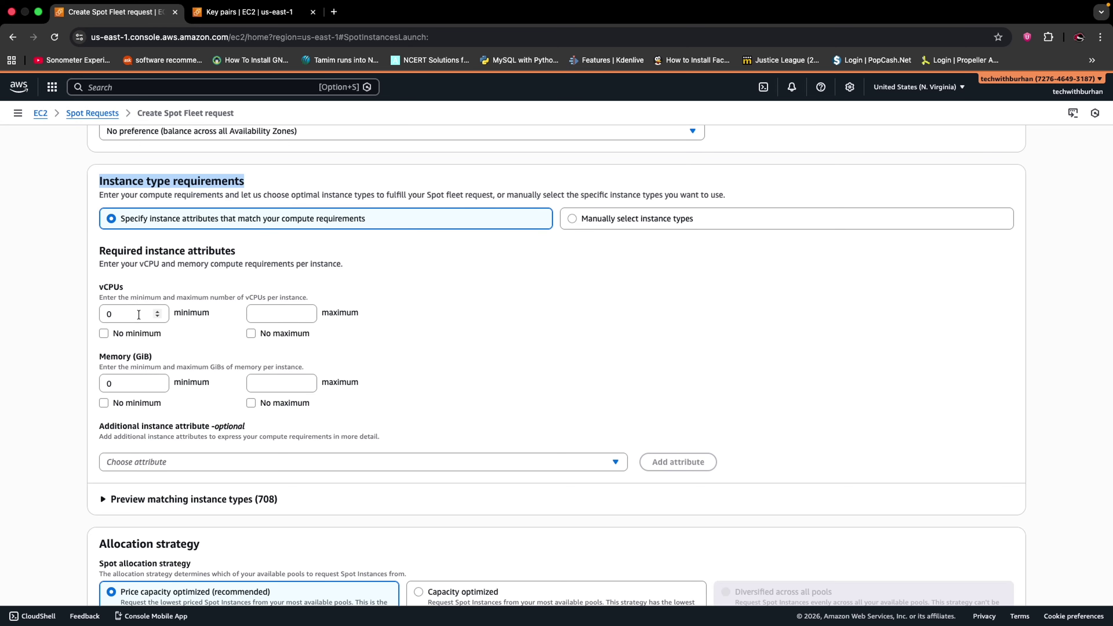
Try manual instance type selection with c3.large ticked, and return to specifying instance attributes
{"action": "left_click", "coordinate": [612, 223]}
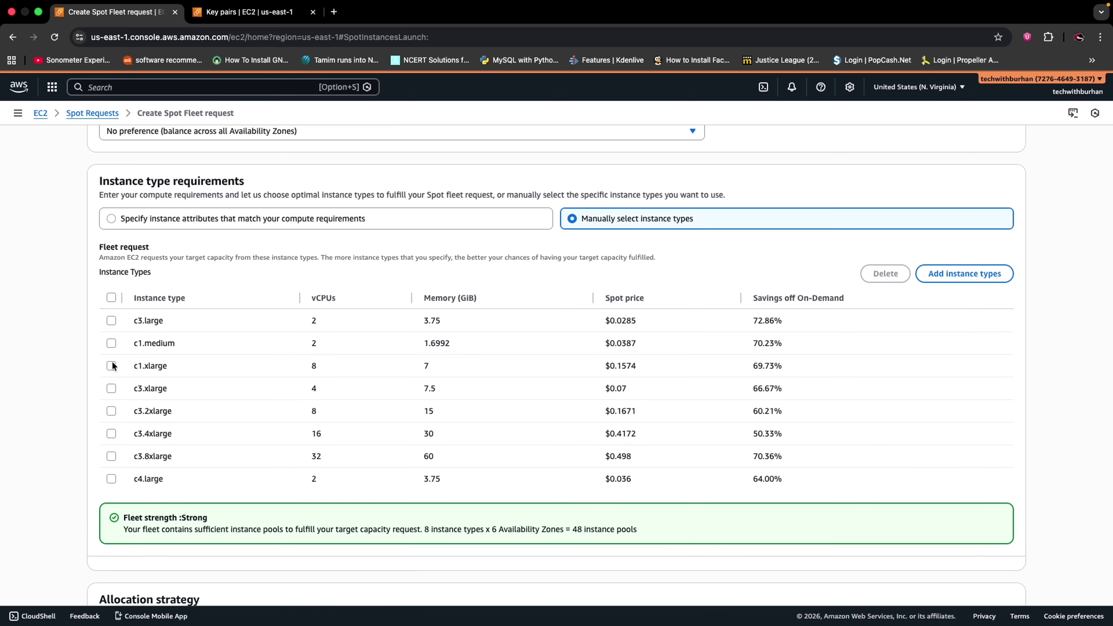
{"action": "left_click", "coordinate": [111, 321]}
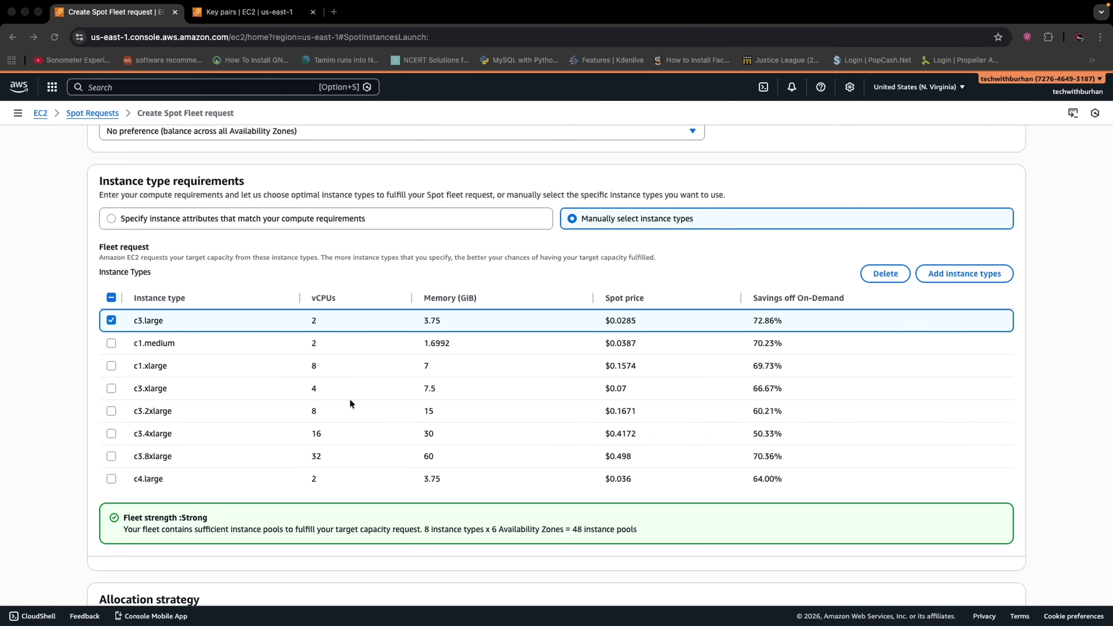
{"action": "scroll", "coordinate": [416, 428], "scroll_direction": "down", "scroll_amount": 1}
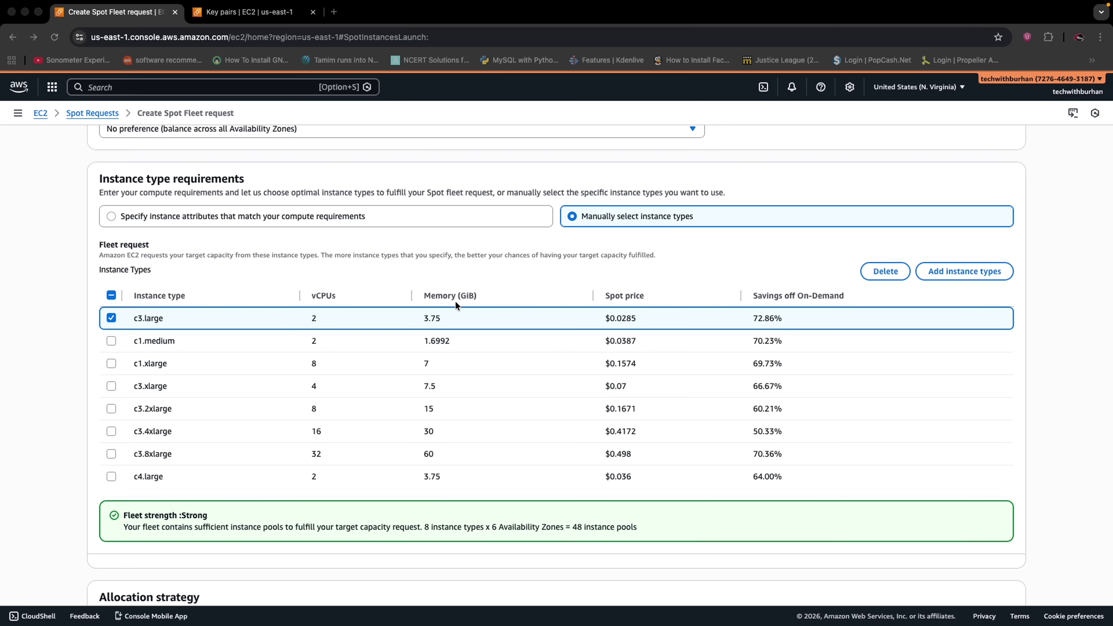
{"action": "scroll", "coordinate": [259, 373], "scroll_direction": "down", "scroll_amount": 5}
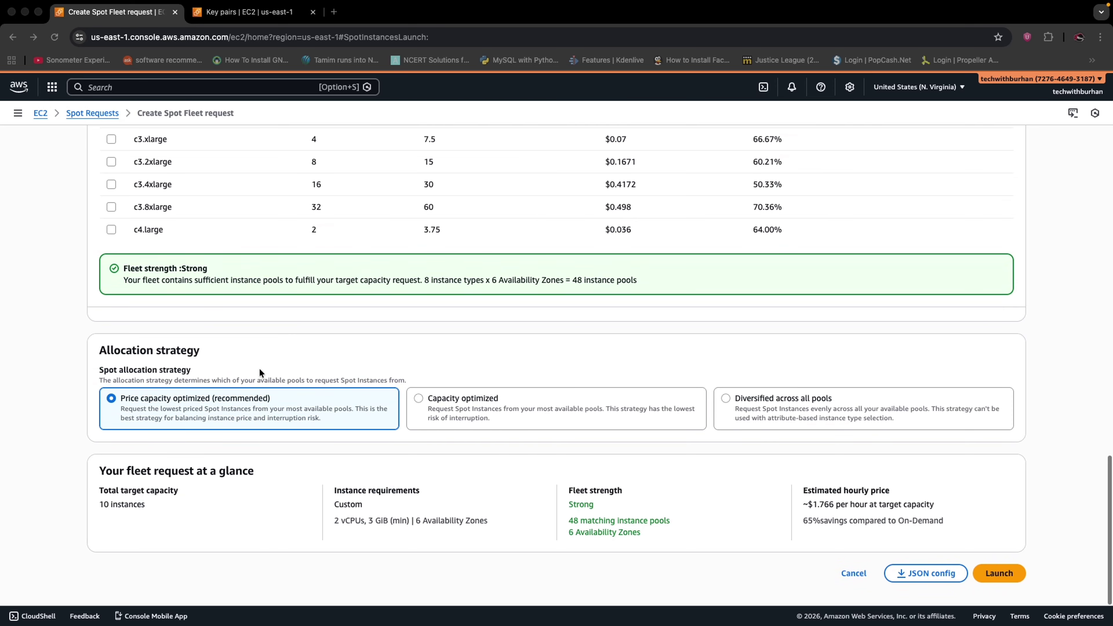
{"action": "scroll", "coordinate": [205, 274], "scroll_direction": "up", "scroll_amount": 6}
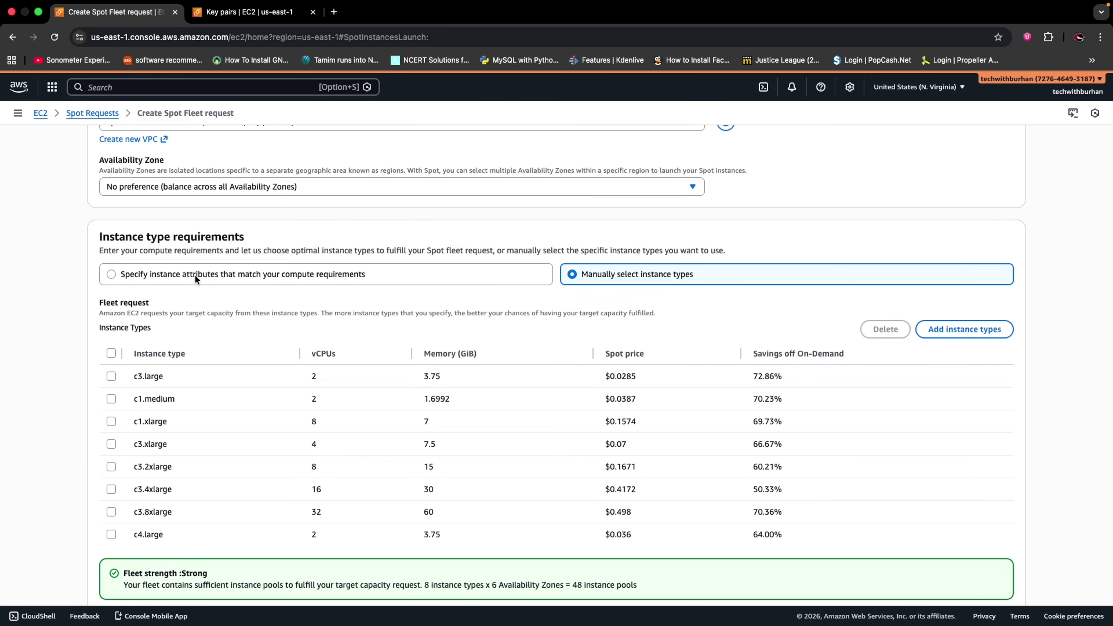
{"action": "left_click", "coordinate": [194, 275]}
Set the required vCPUs per instance to a minimum of 70 and a maximum of 80
{"action": "scroll", "coordinate": [184, 375], "scroll_direction": "down", "scroll_amount": 2}
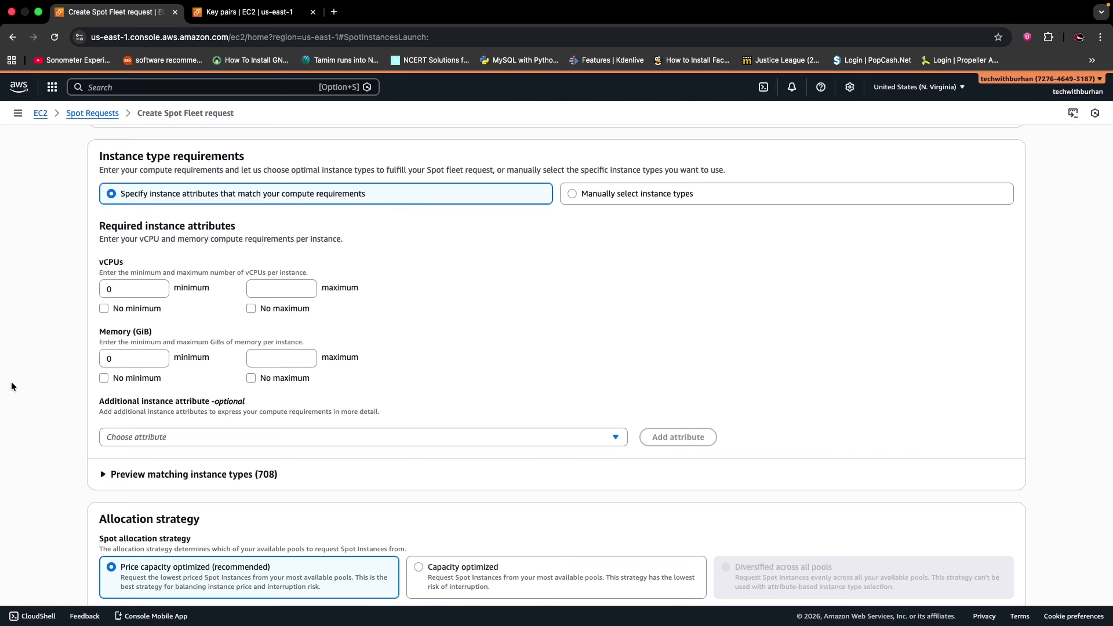
{"action": "left_click", "coordinate": [126, 288]}
{"action": "double_click", "coordinate": [107, 287]}
{"action": "type", "text": "80"}
{"action": "left_click_drag", "start_coordinate": [105, 289], "coordinate": [119, 290]}
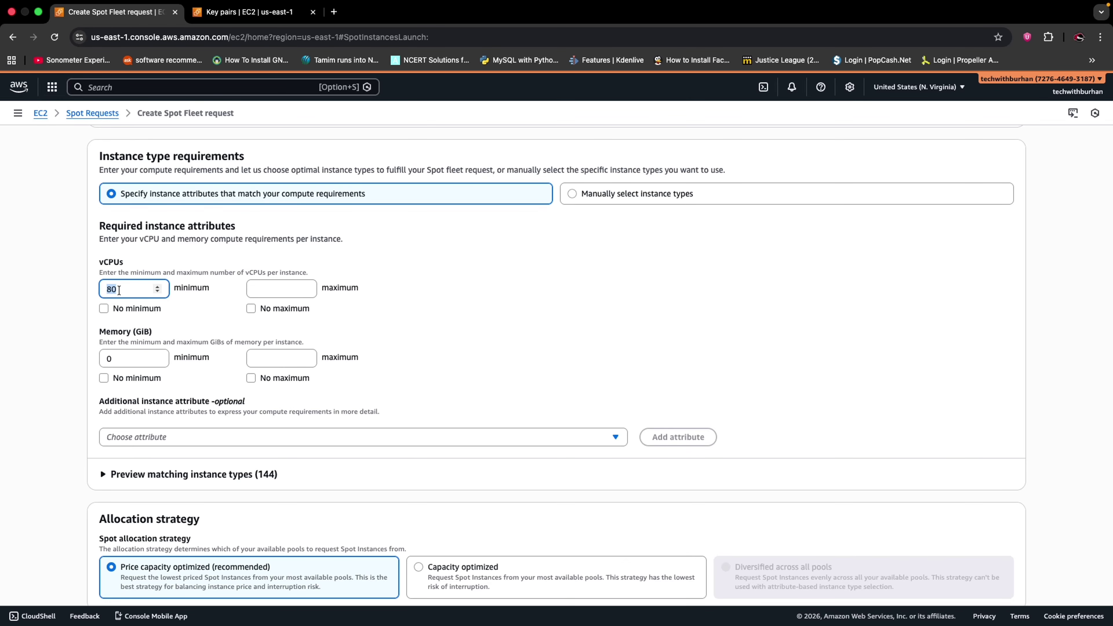
{"action": "type", "text": "70"}
{"action": "key", "text": "Tab"}
{"action": "type", "text": "80"}
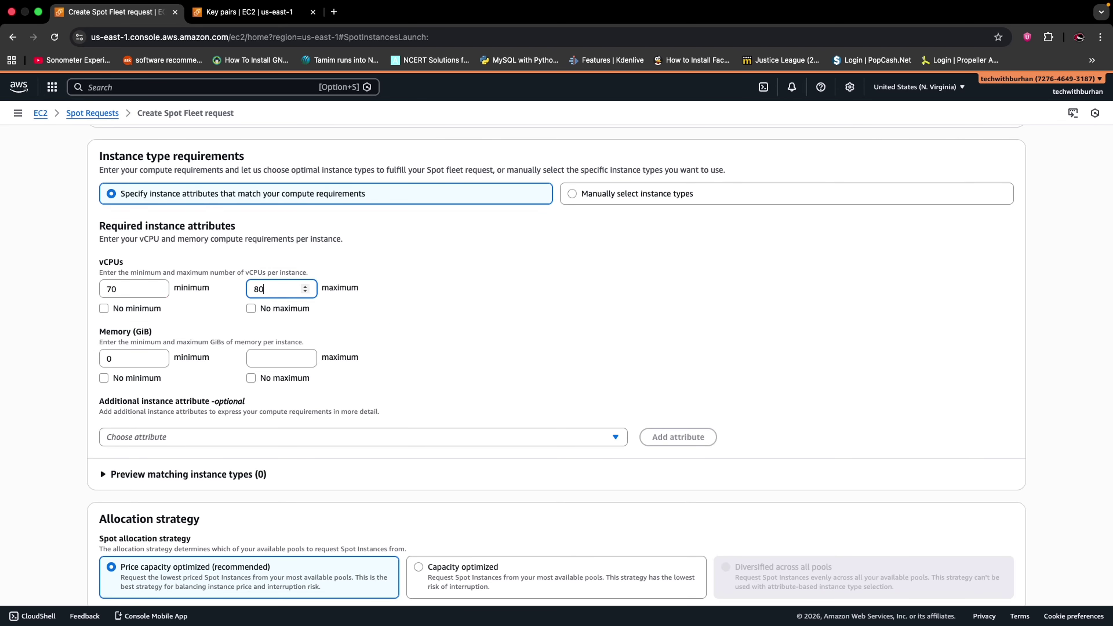
Set the required memory per instance to a minimum of 8 GiB and a maximum of 16 GiB
{"action": "left_click", "coordinate": [125, 358]}
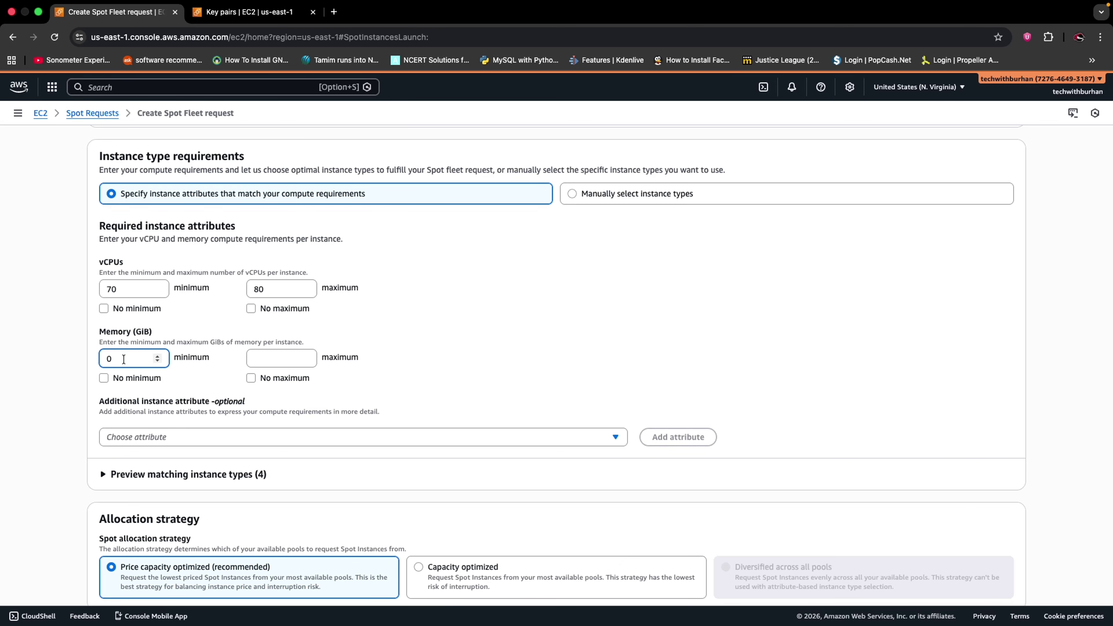
{"action": "left_click_drag", "start_coordinate": [123, 358], "coordinate": [101, 360]}
{"action": "type", "text": "8"}
{"action": "key", "text": "Tab"}
{"action": "left_click", "coordinate": [272, 360]}
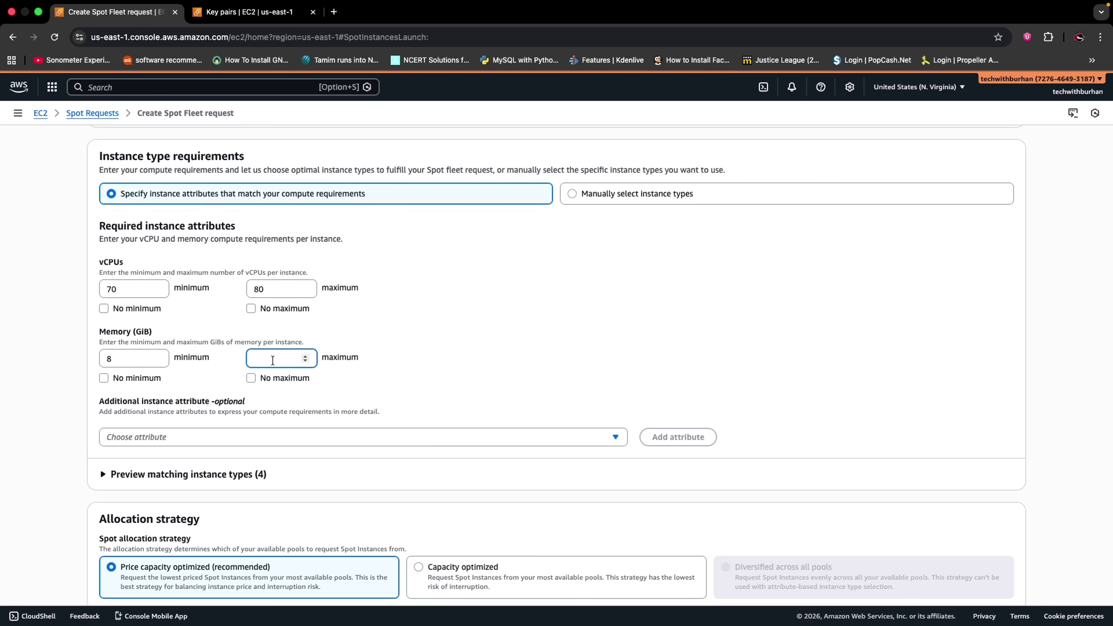
{"action": "type", "text": "16"}
{"action": "left_click", "coordinate": [366, 411]}
Examine the optional additional instance attributes available for the request, and highlight the section's heading without adding any attribute
{"action": "scroll", "coordinate": [252, 394], "scroll_direction": "down", "scroll_amount": 2}
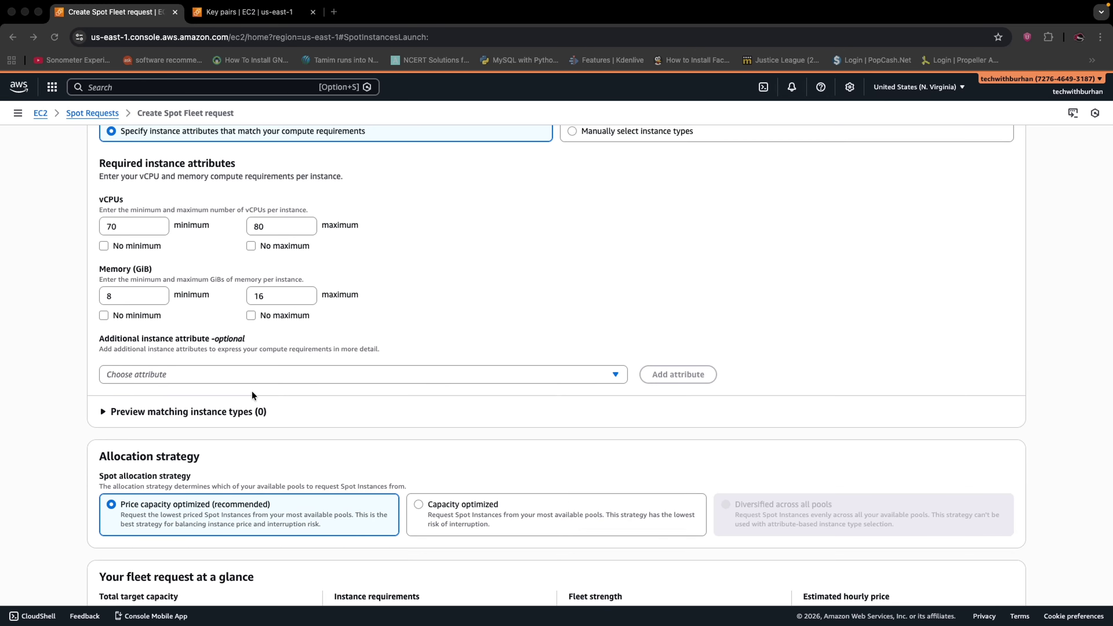
{"action": "left_click", "coordinate": [197, 376]}
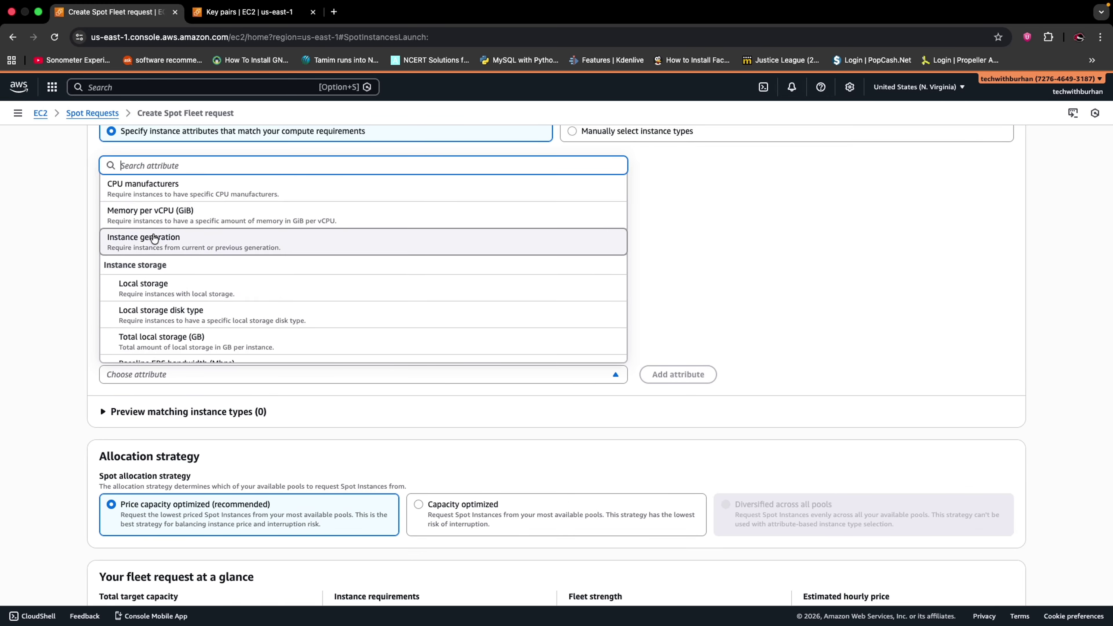
{"action": "scroll", "coordinate": [152, 206], "scroll_direction": "up", "scroll_amount": 1}
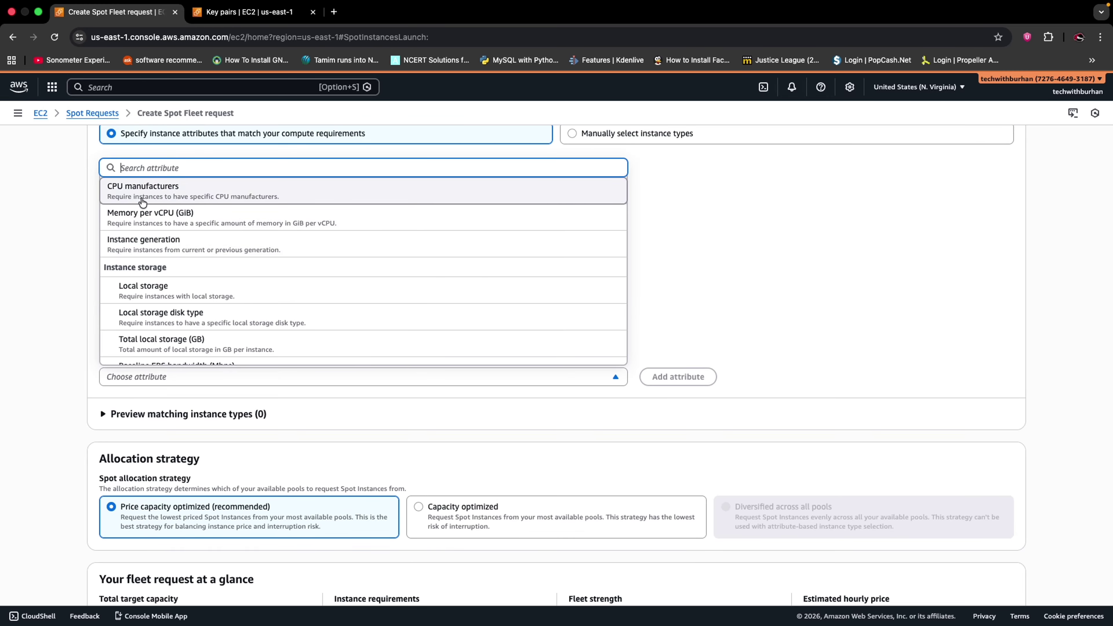
{"action": "key", "text": "Escape"}
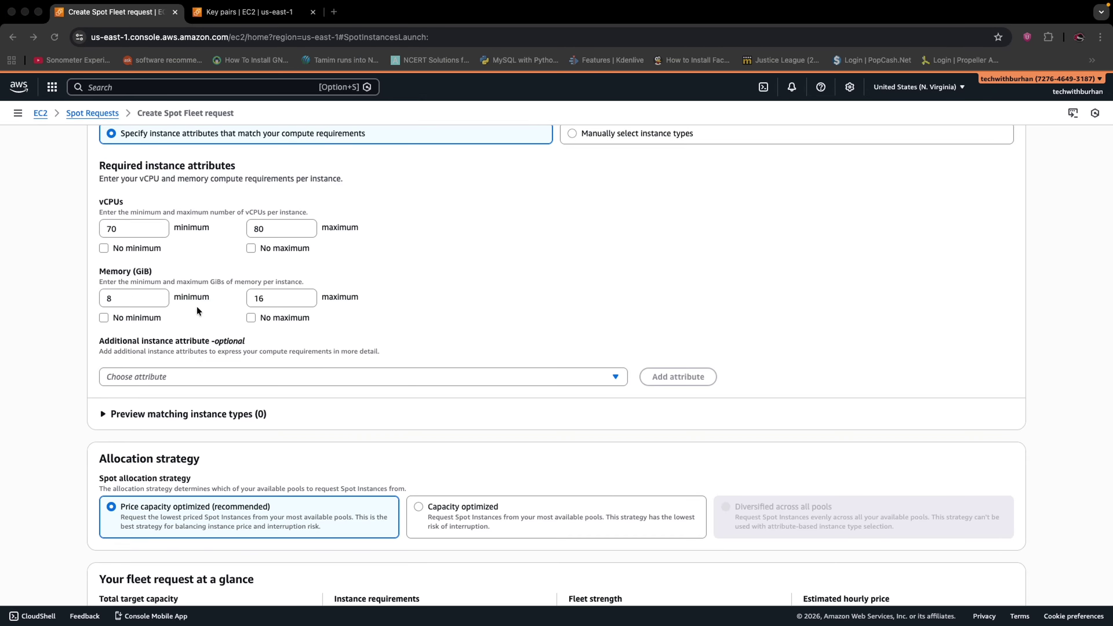
{"action": "left_click", "coordinate": [157, 375]}
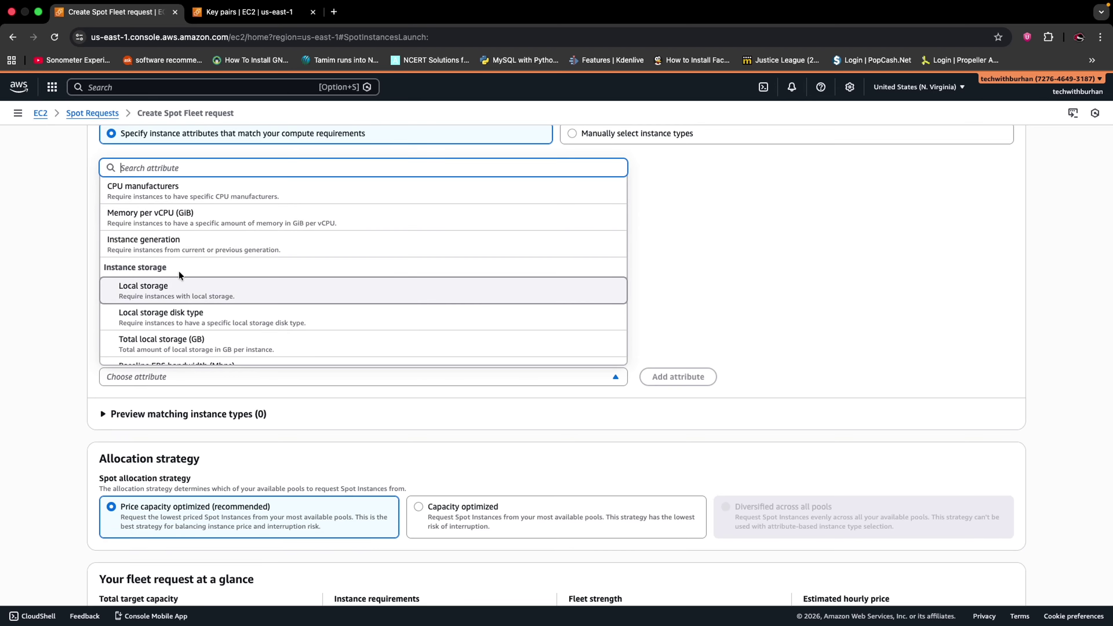
{"action": "scroll", "coordinate": [179, 275], "scroll_direction": "down", "scroll_amount": 5}
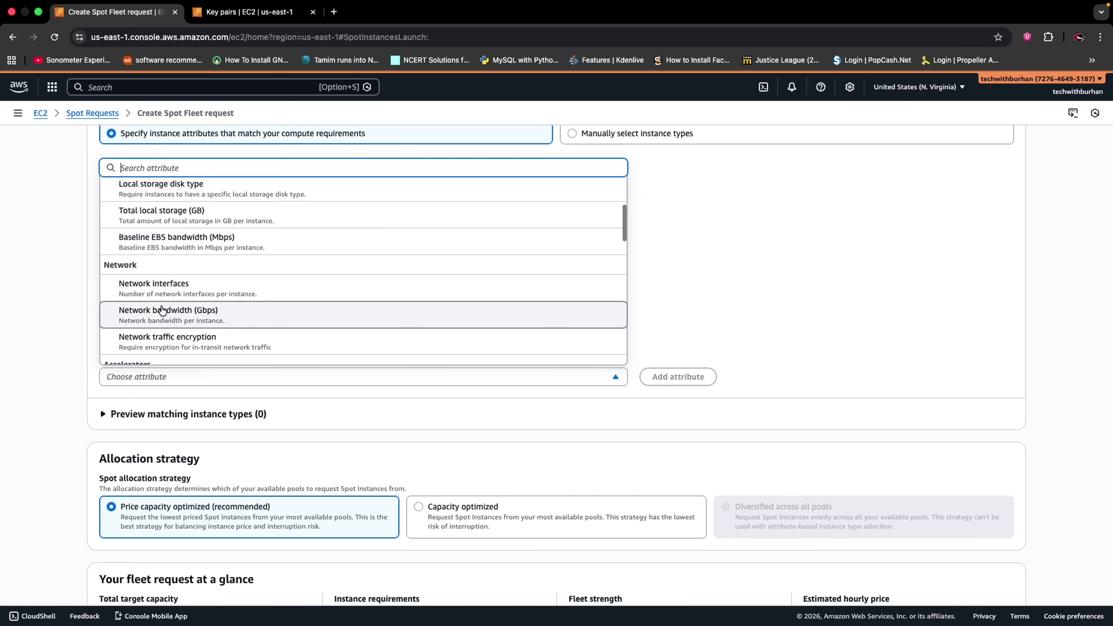
{"action": "scroll", "coordinate": [162, 310], "scroll_direction": "down", "scroll_amount": 5}
{"action": "scroll", "coordinate": [159, 351], "scroll_direction": "down", "scroll_amount": 3}
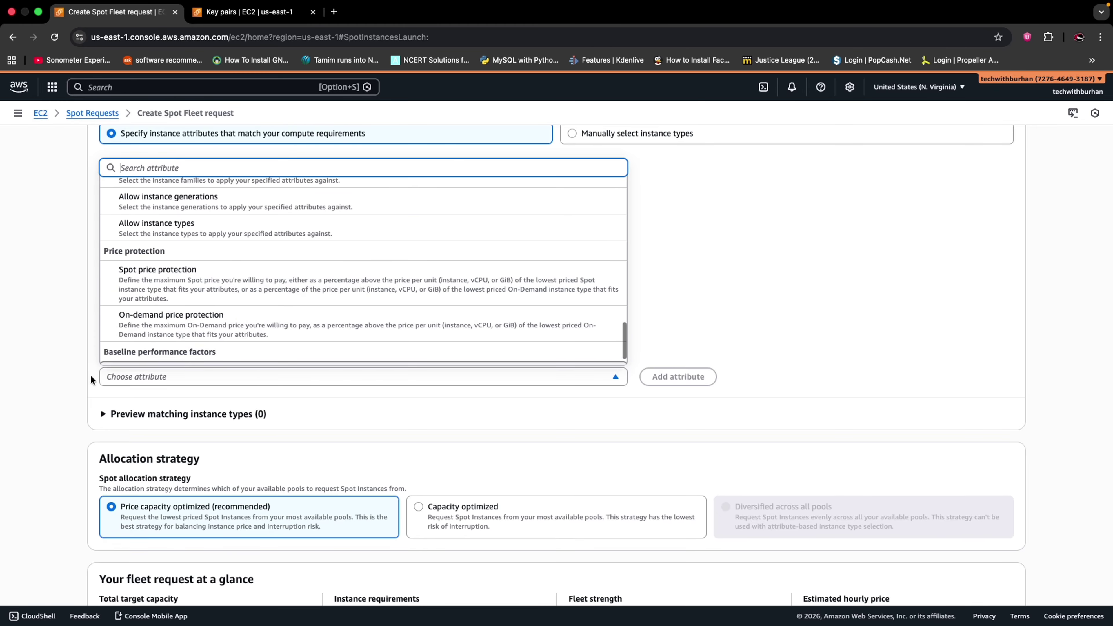
{"action": "left_click", "coordinate": [72, 353]}
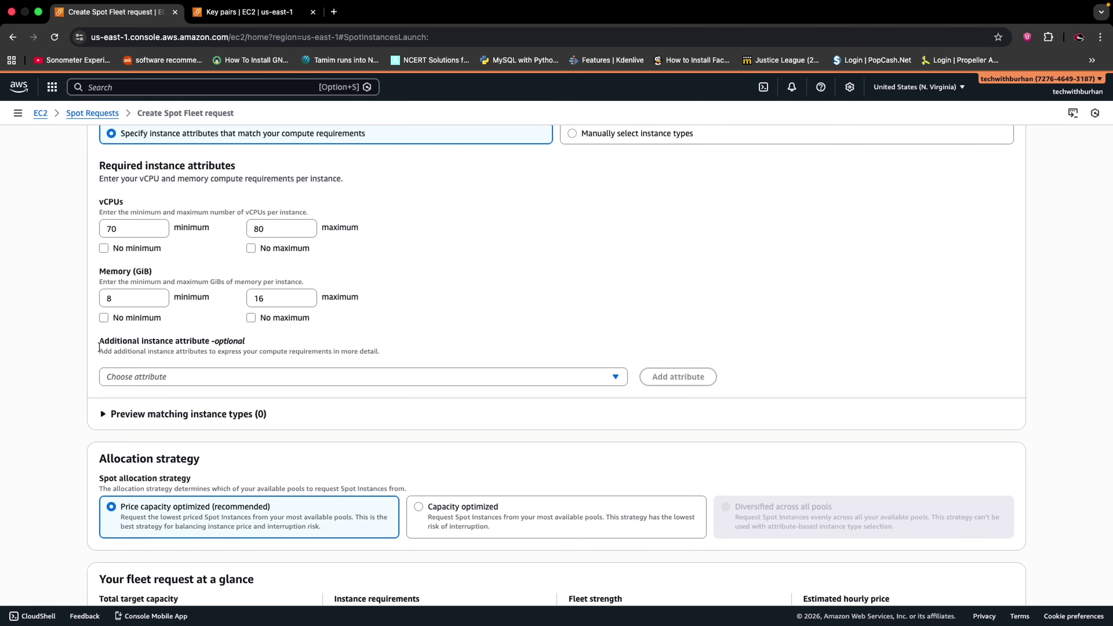
{"action": "left_click_drag", "start_coordinate": [99, 347], "coordinate": [265, 345]}
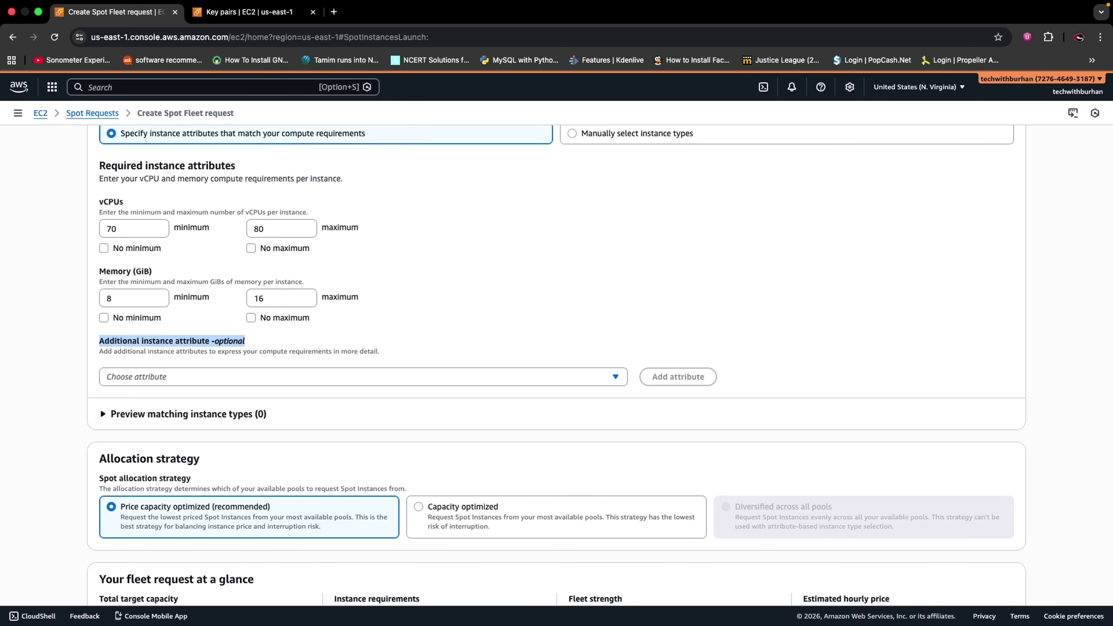
Highlight the allocation strategy heading, try the Capacity optimized strategy and return to Price capacity optimized
{"action": "scroll", "coordinate": [146, 391], "scroll_direction": "down", "scroll_amount": 2}
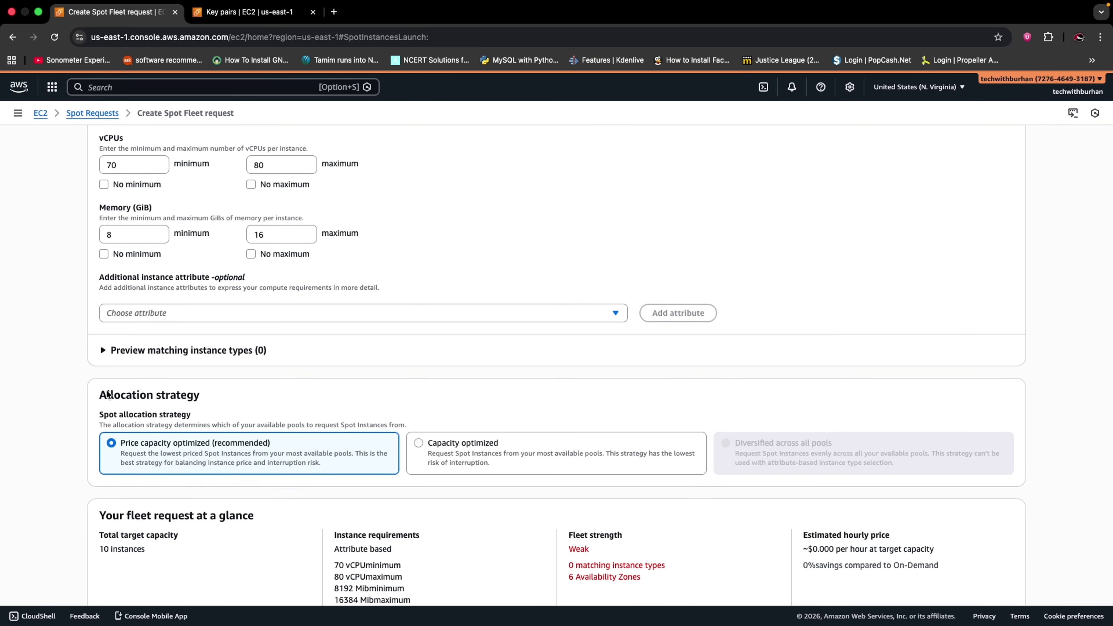
{"action": "left_click_drag", "start_coordinate": [200, 394], "coordinate": [99, 391]}
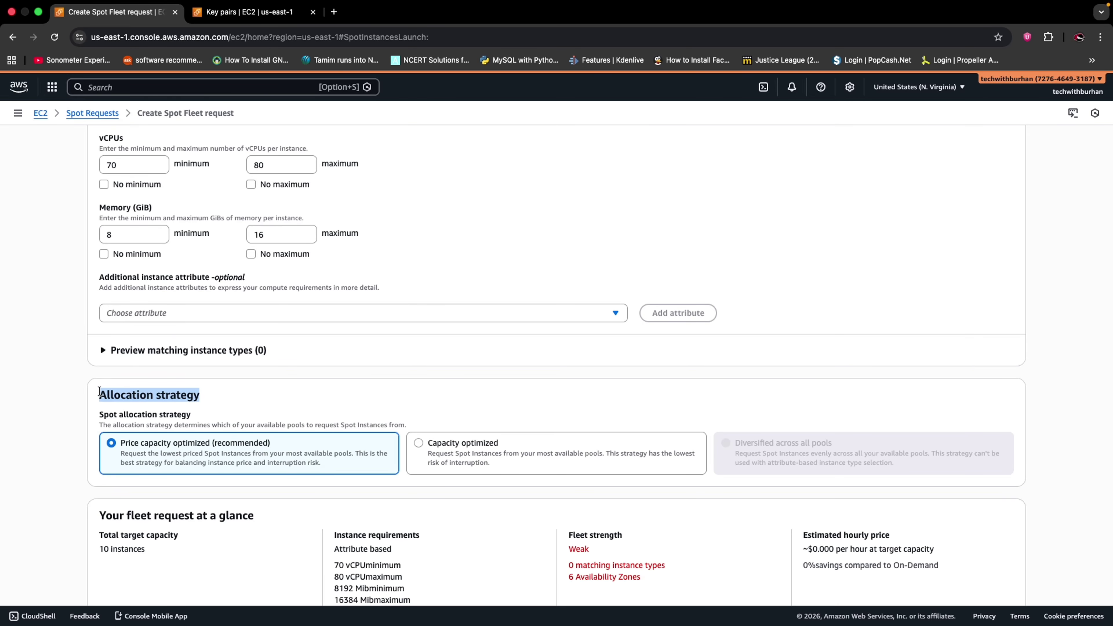
{"action": "left_click", "coordinate": [431, 456]}
{"action": "left_click", "coordinate": [316, 456]}
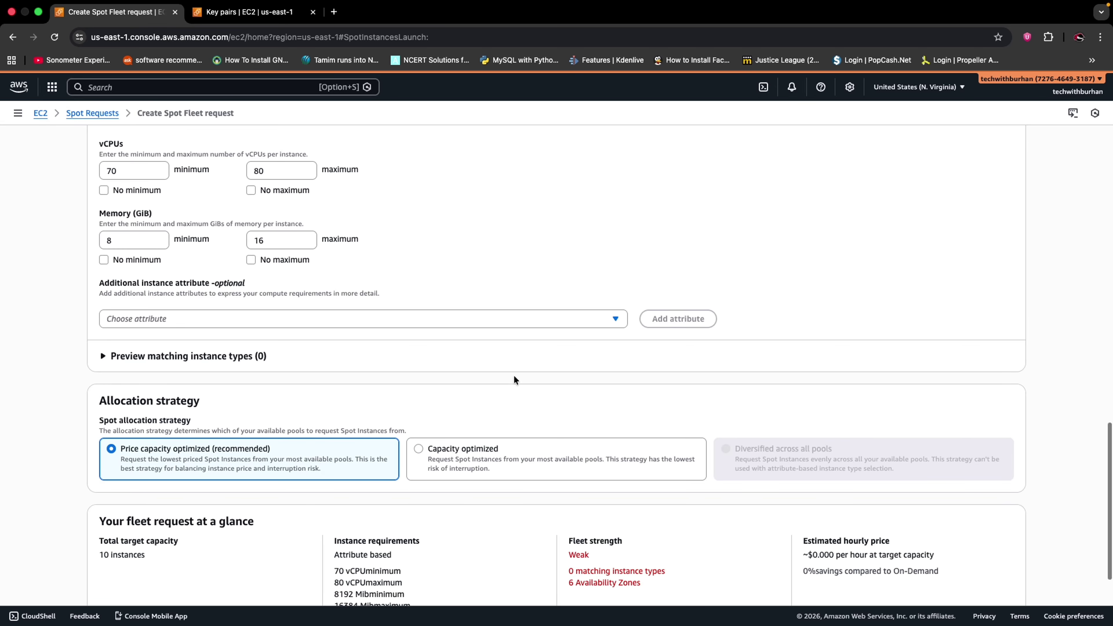
Try manual instance type selection with the Diversified across all pools strategy, and return to specifying instance attributes
{"action": "scroll", "coordinate": [518, 369], "scroll_direction": "up", "scroll_amount": 5}
{"action": "left_click", "coordinate": [592, 270]}
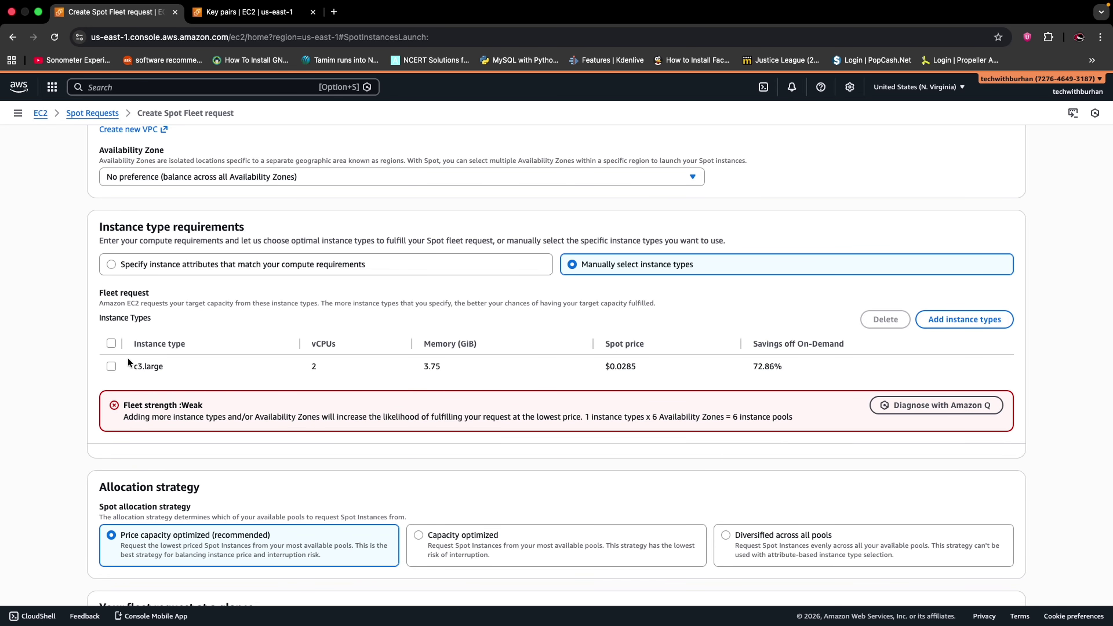
{"action": "scroll", "coordinate": [649, 365], "scroll_direction": "down", "scroll_amount": 2}
{"action": "scroll", "coordinate": [648, 365], "scroll_direction": "down", "scroll_amount": 1}
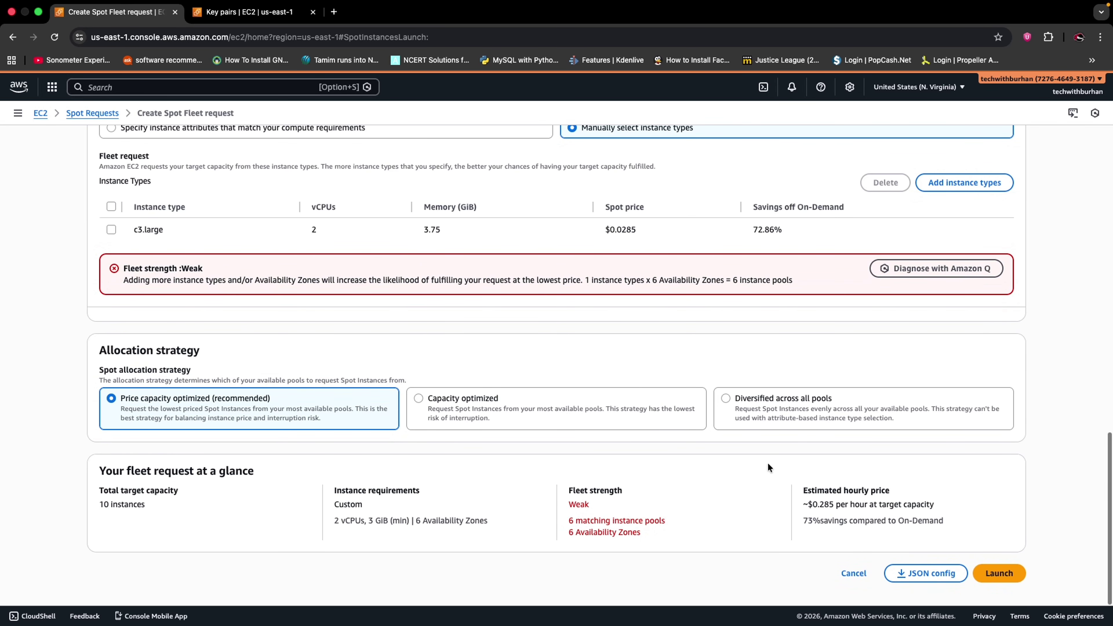
{"action": "left_click", "coordinate": [733, 401]}
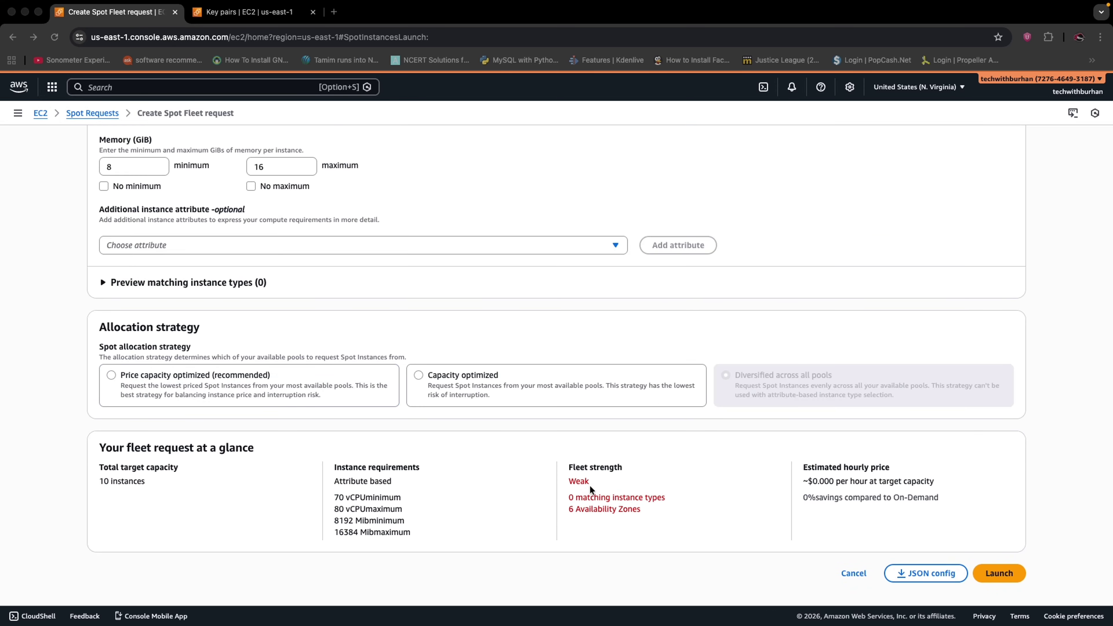
{"action": "left_click", "coordinate": [636, 506]}
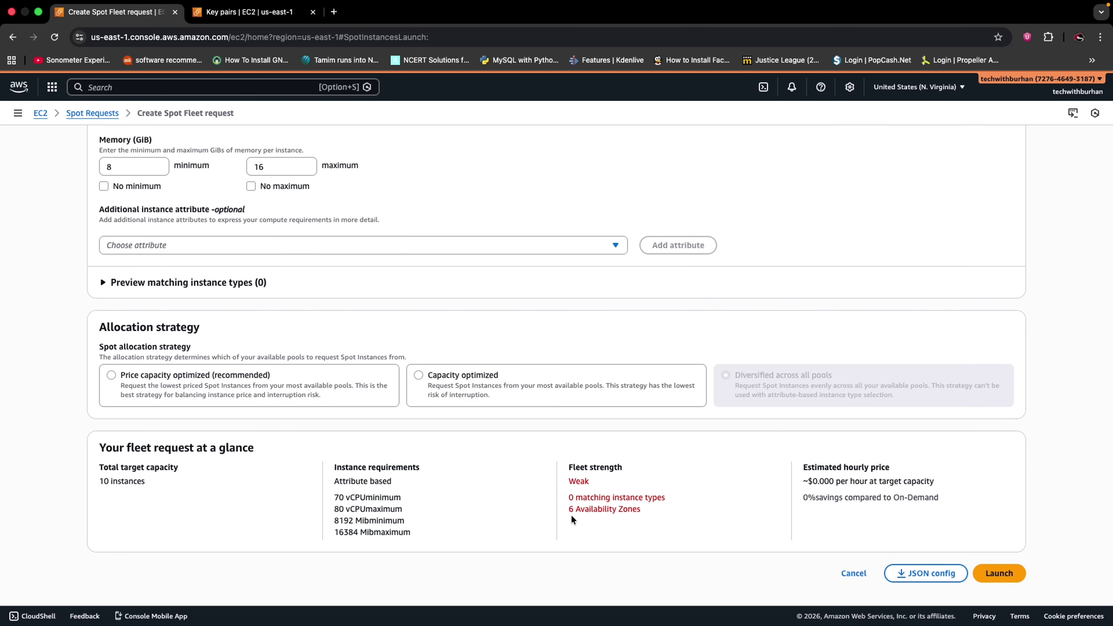
Set the required vCPUs per instance to a minimum of 4 and a maximum of 16
{"action": "scroll", "coordinate": [572, 494], "scroll_direction": "up", "scroll_amount": 5}
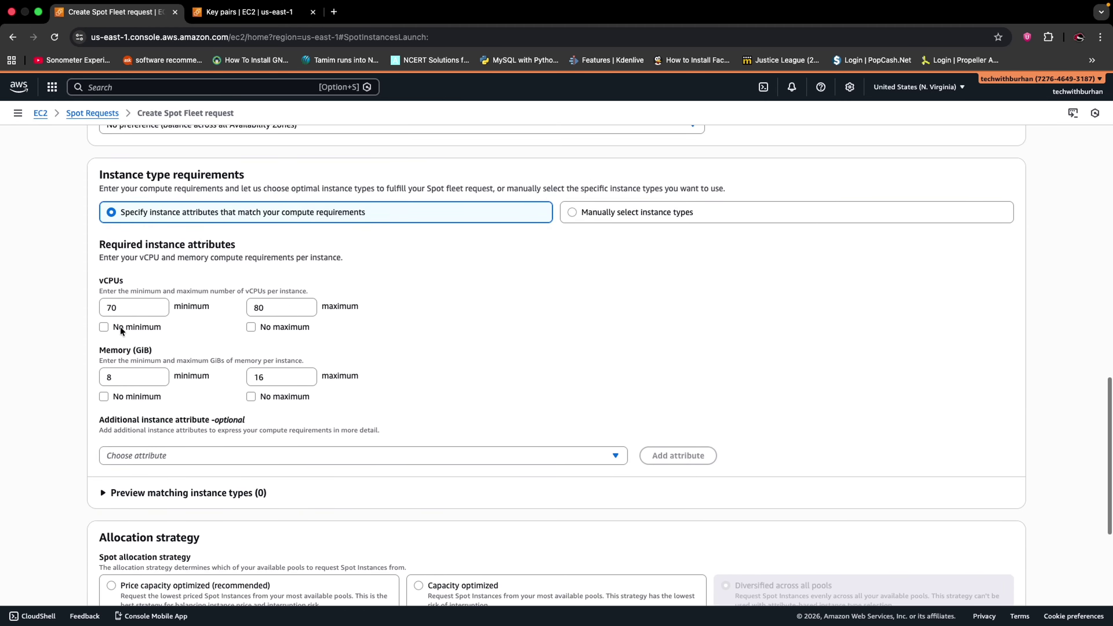
{"action": "double_click", "coordinate": [104, 307]}
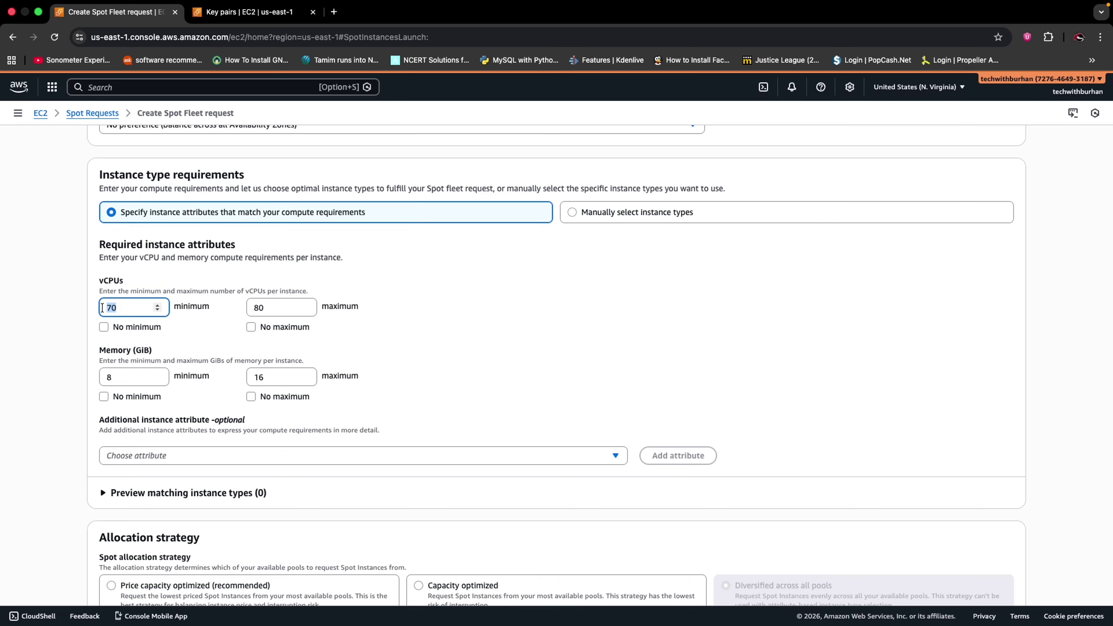
{"action": "type", "text": "4"}
{"action": "key", "text": "Tab"}
{"action": "key", "text": "Tab"}
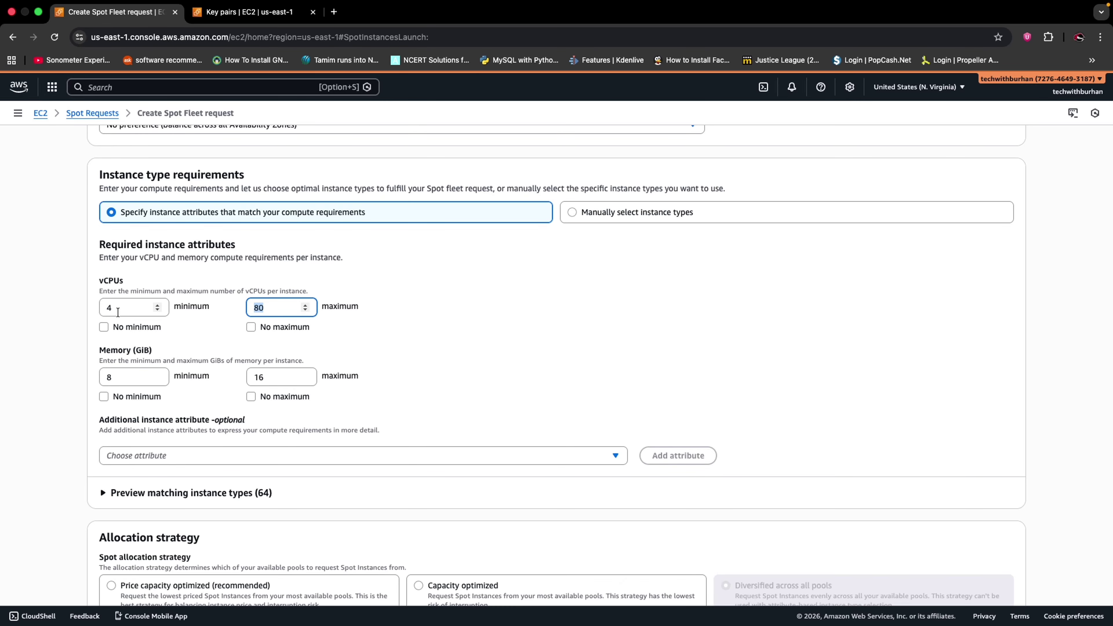
{"action": "type", "text": "16"}
Keep the minimum memory per instance at 8 GiB and set the maximum to 32 GiB
{"action": "scroll", "coordinate": [258, 354], "scroll_direction": "down", "scroll_amount": 1}
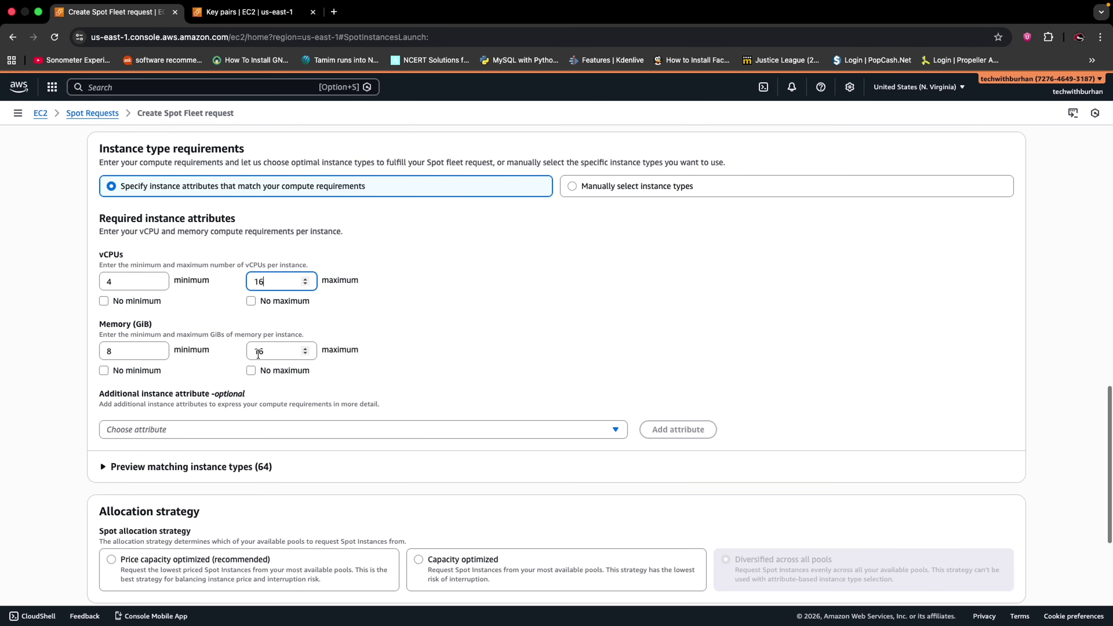
{"action": "left_click", "coordinate": [132, 351]}
{"action": "double_click", "coordinate": [109, 350]}
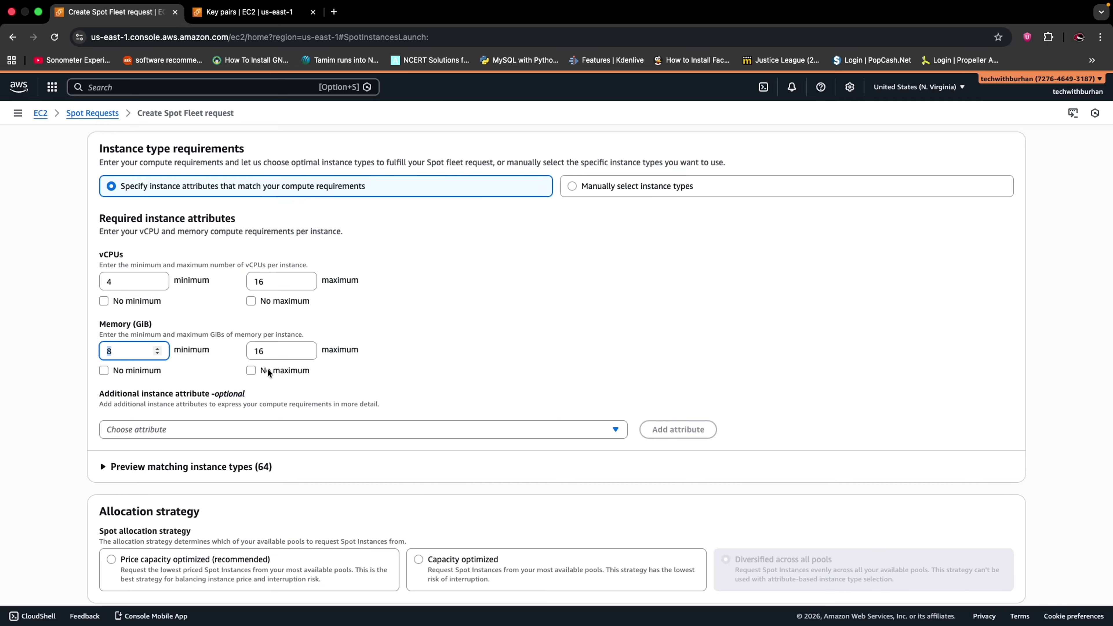
{"action": "left_click", "coordinate": [267, 351]}
{"action": "left_click_drag", "start_coordinate": [267, 351], "coordinate": [256, 351]}
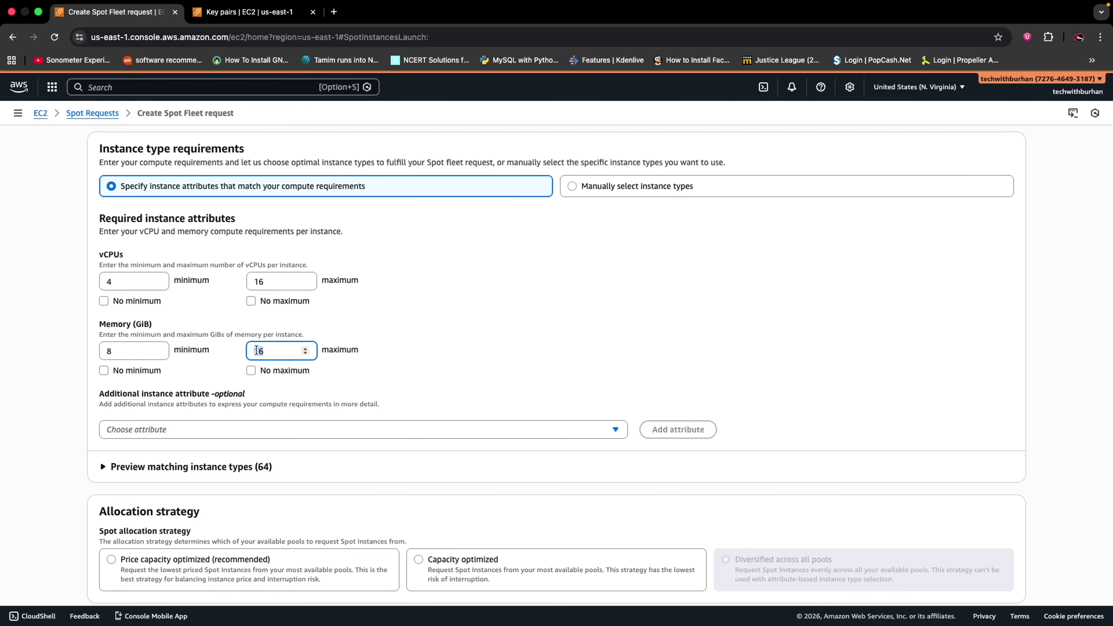
{"action": "type", "text": "32"}
Review the fleet strength in the request summary, highlighting its heading and the matching instance types
{"action": "scroll", "coordinate": [618, 445], "scroll_direction": "down", "scroll_amount": 5}
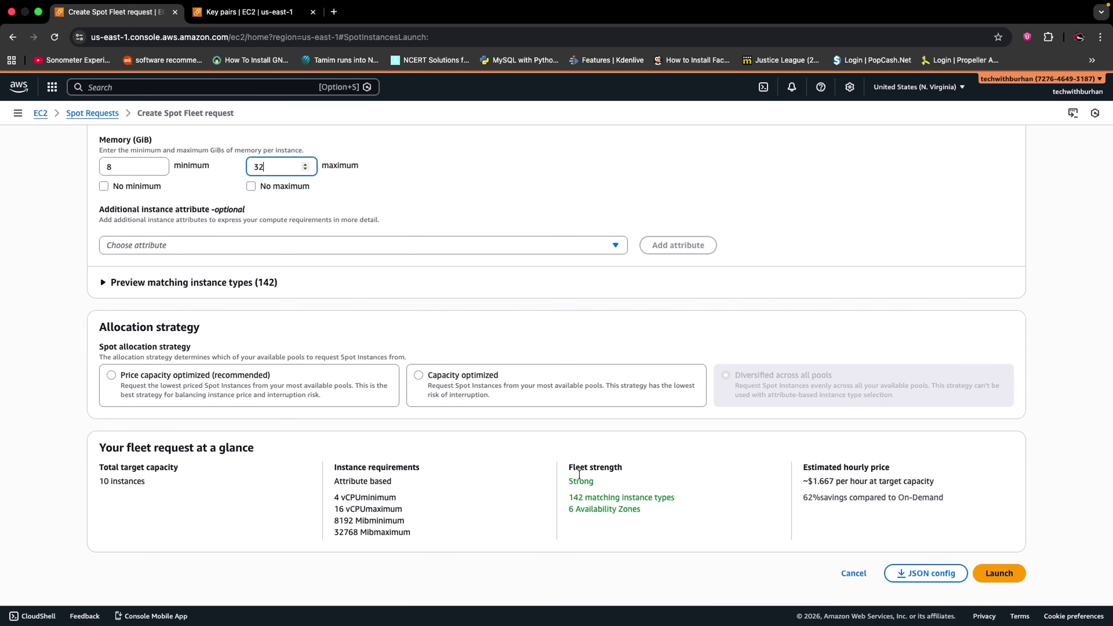
{"action": "left_click_drag", "start_coordinate": [569, 467], "coordinate": [626, 468]}
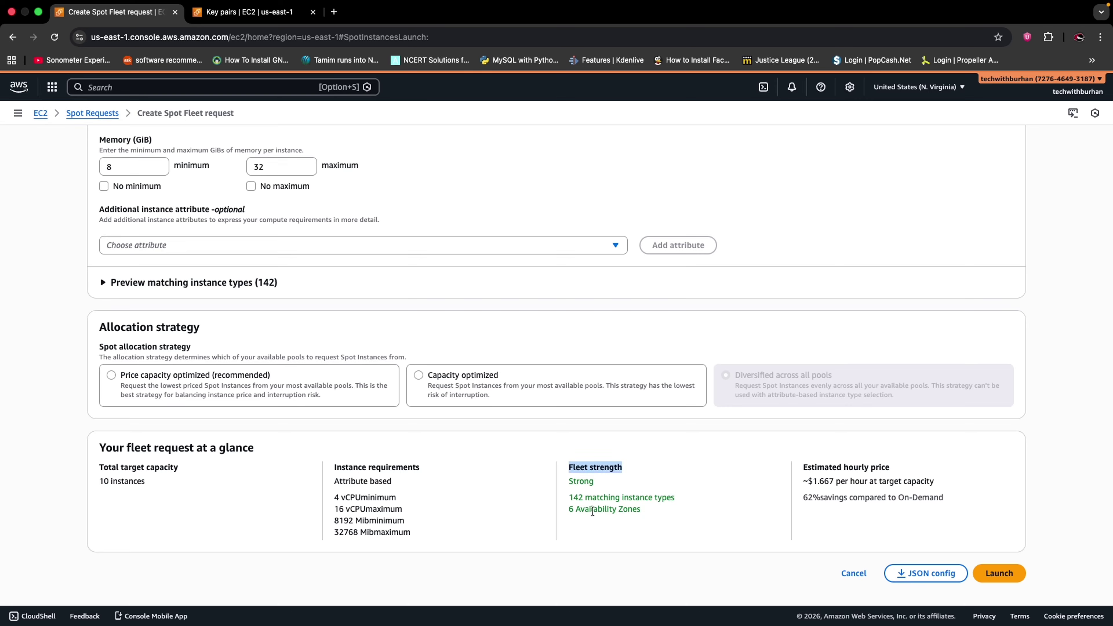
{"action": "left_click", "coordinate": [645, 517]}
{"action": "left_click_drag", "start_coordinate": [678, 496], "coordinate": [570, 498]}
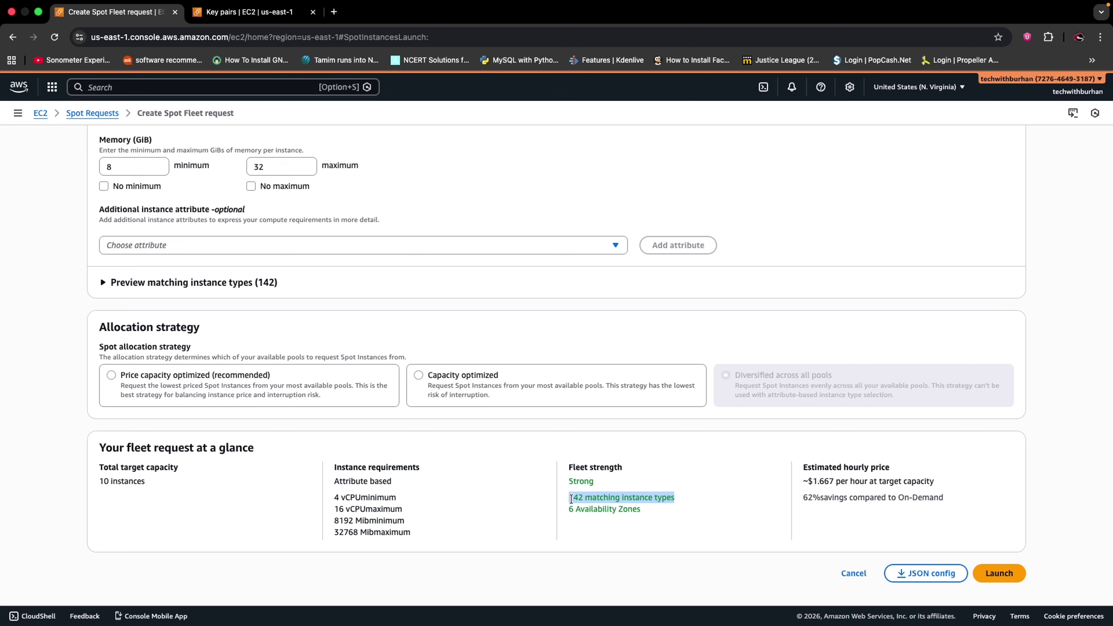
{"action": "left_click", "coordinate": [595, 506]}
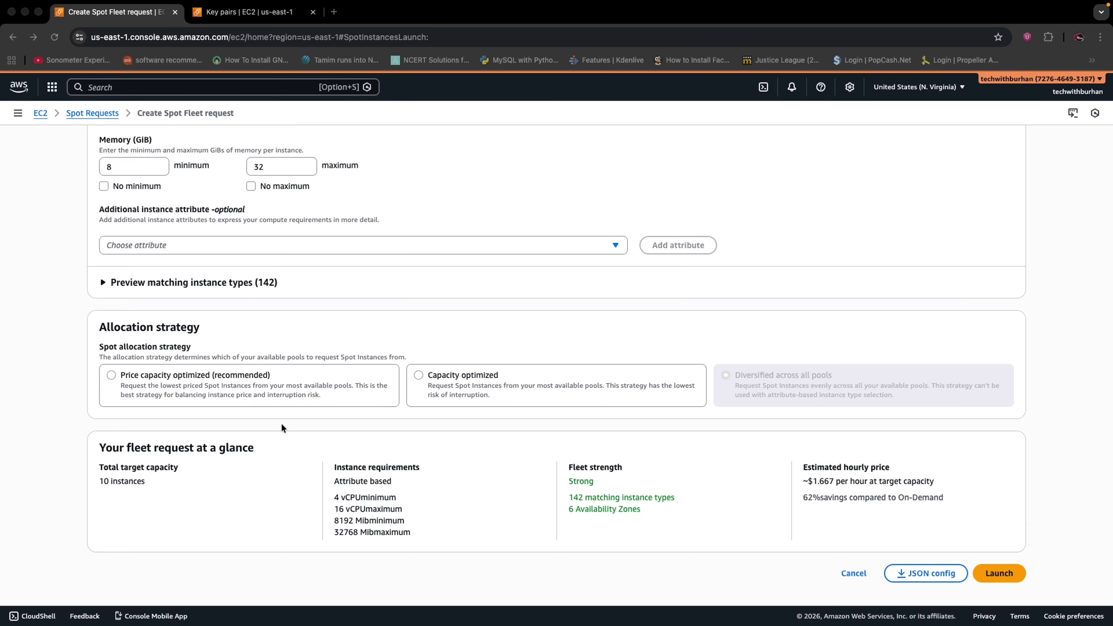
{"action": "left_click", "coordinate": [576, 496]}
Try the Price capacity optimized allocation strategy, switch to Capacity optimized, and review the fleet request settings
{"action": "left_click", "coordinate": [110, 376]}
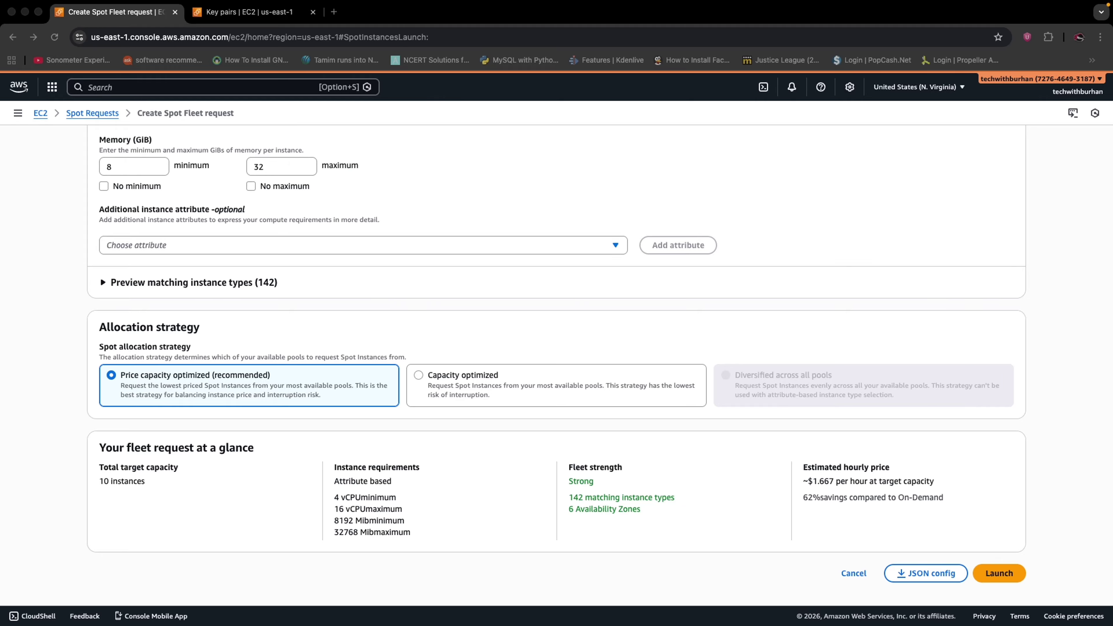
{"action": "left_click", "coordinate": [430, 382]}
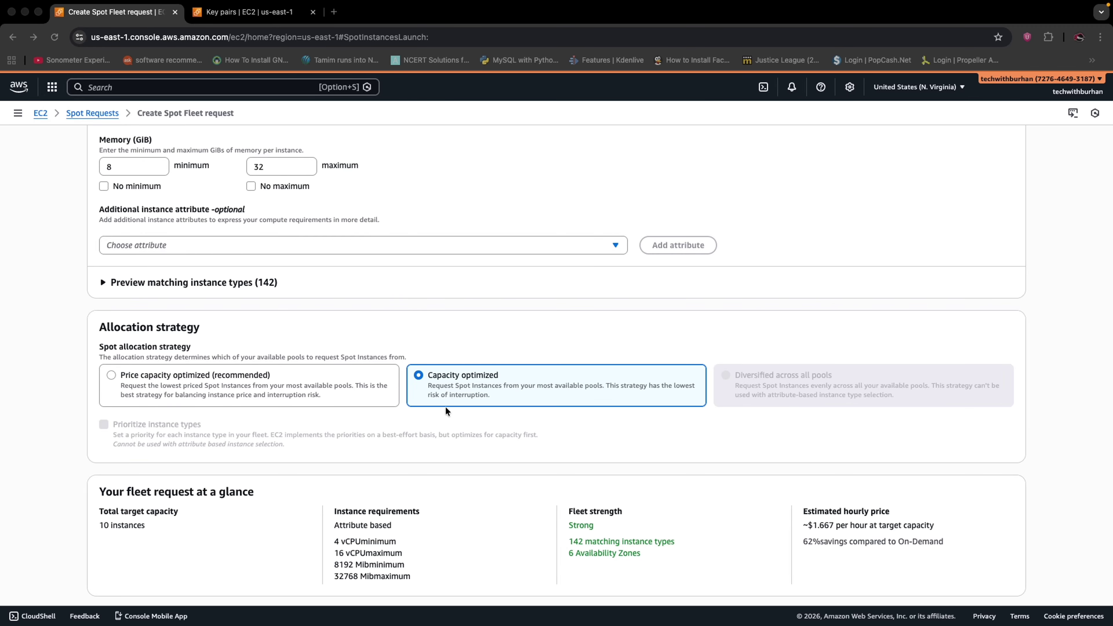
{"action": "scroll", "coordinate": [445, 387], "scroll_direction": "down", "scroll_amount": 1}
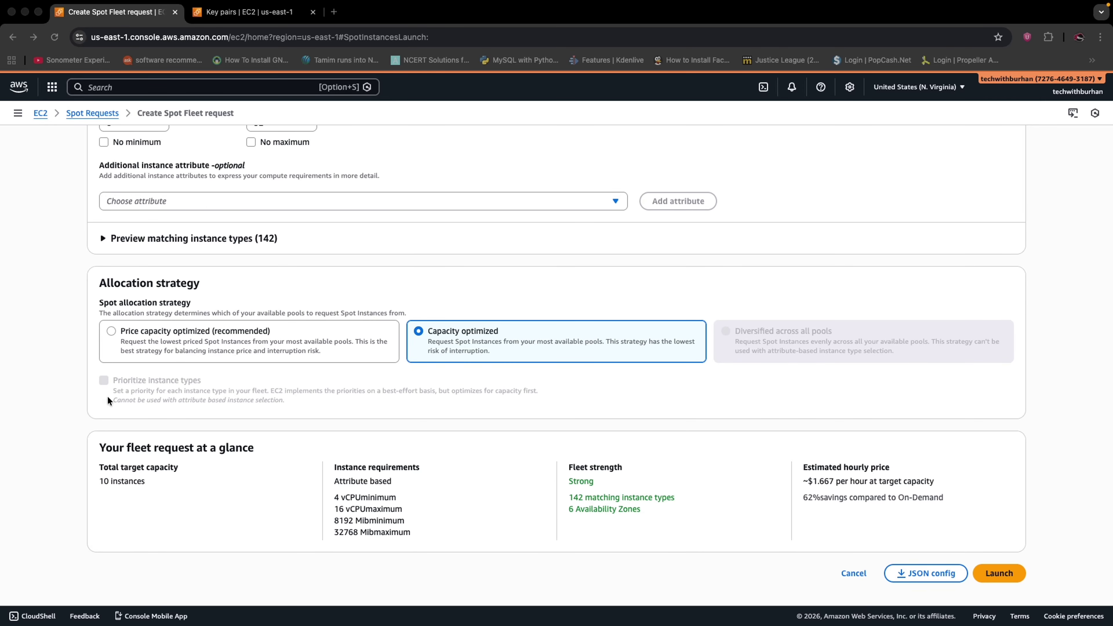
{"action": "scroll", "coordinate": [199, 369], "scroll_direction": "up", "scroll_amount": 2}
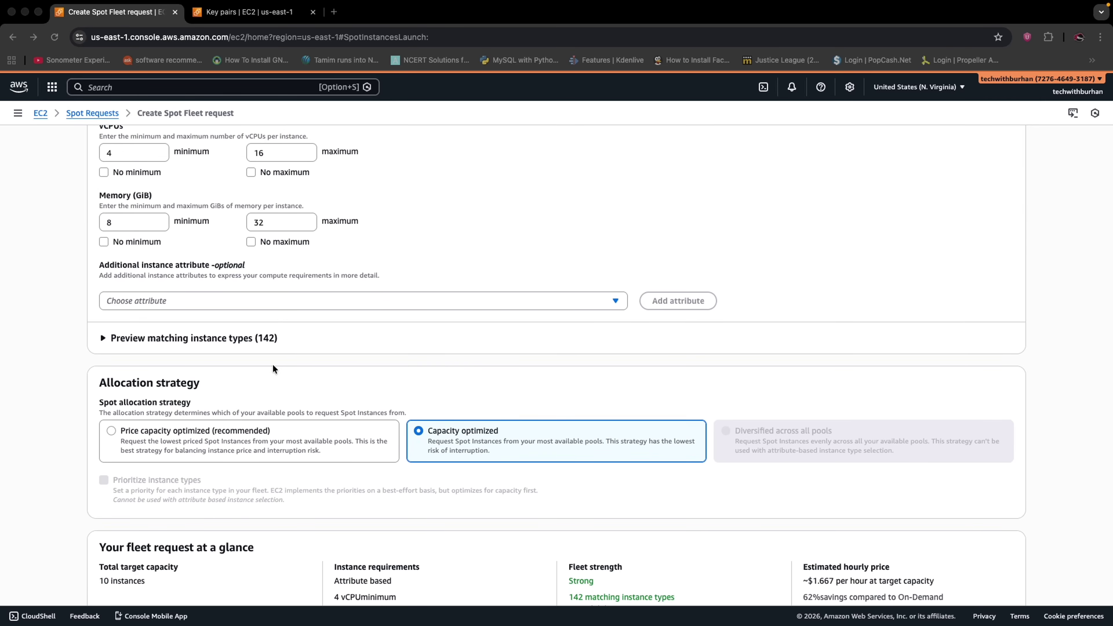
{"action": "scroll", "coordinate": [600, 415], "scroll_direction": "down", "scroll_amount": 2}
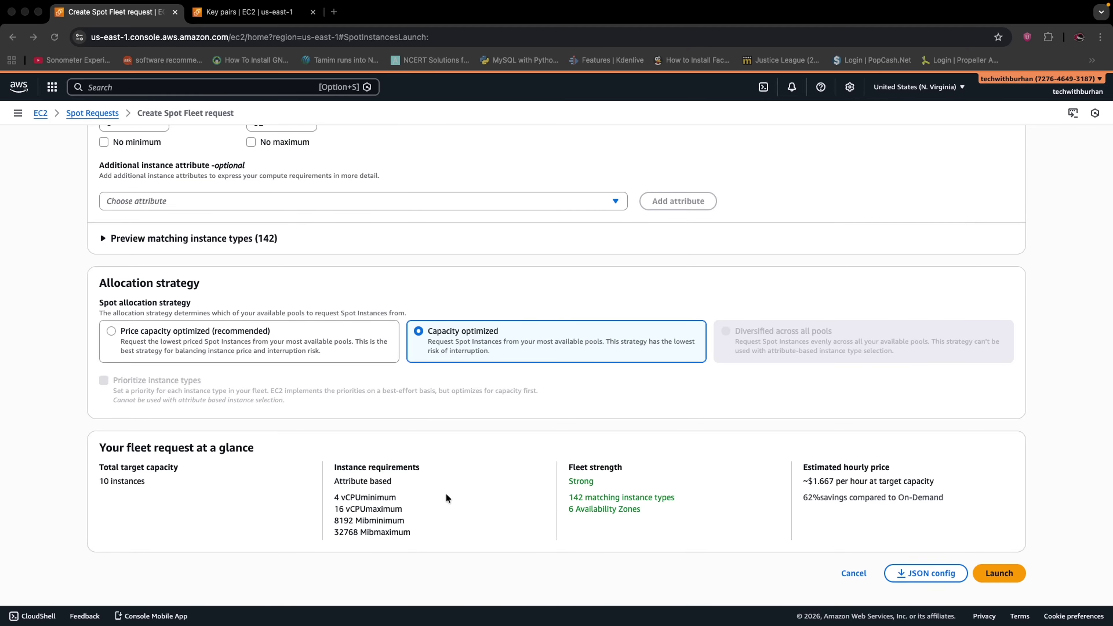
{"action": "scroll", "coordinate": [317, 433], "scroll_direction": "up", "scroll_amount": 20}
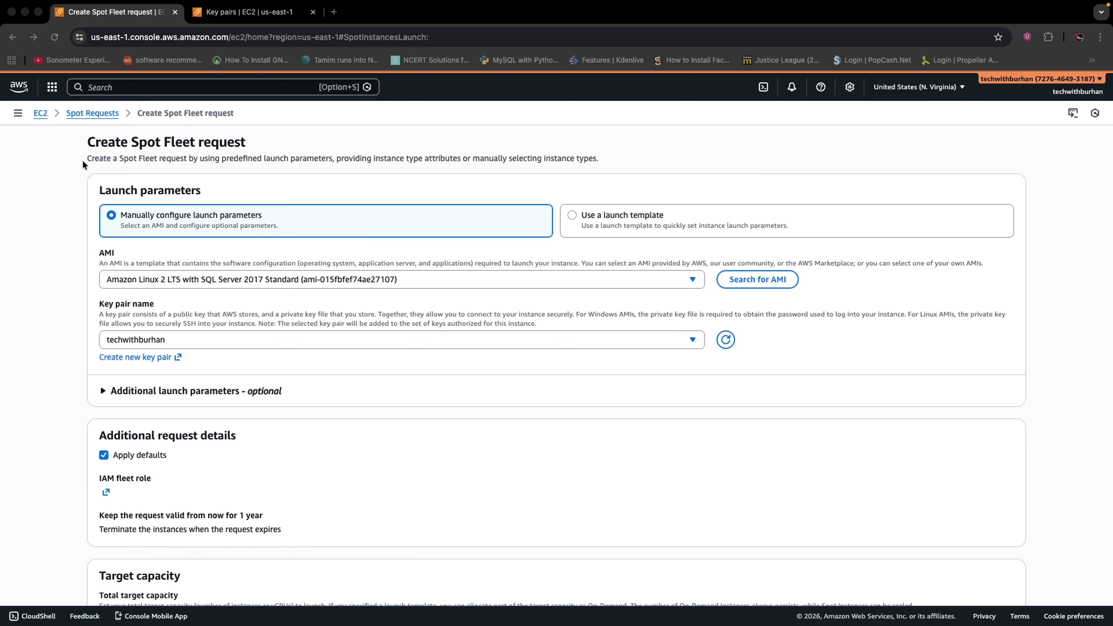